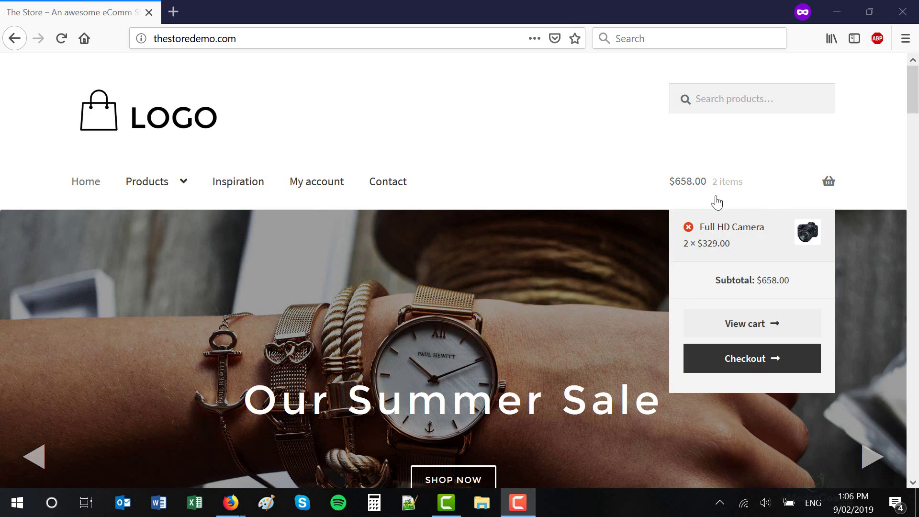
Scroll past the homepage slider and open the Gadgets tile under Shop by Category
{"action": "scroll", "coordinate": [299, 212], "scroll_direction": "down", "scroll_amount": 3}
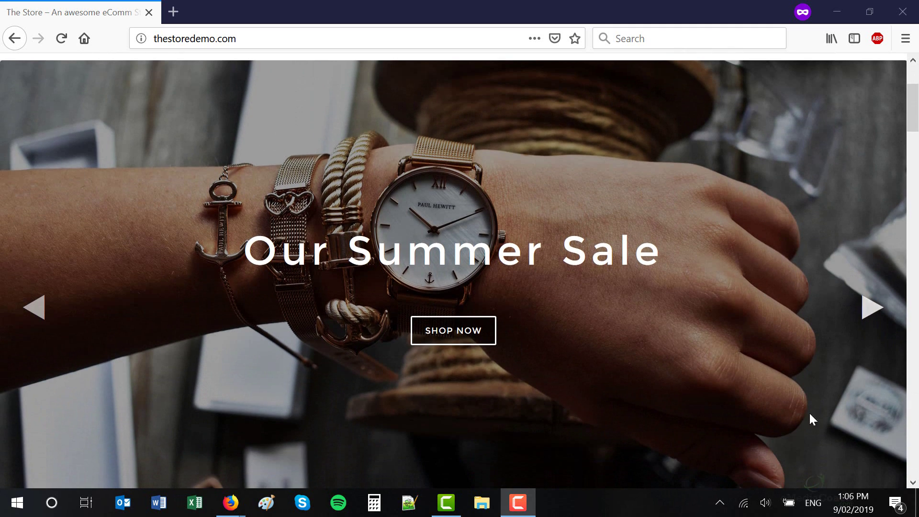
{"action": "scroll", "coordinate": [713, 412], "scroll_direction": "down", "scroll_amount": 4}
{"action": "scroll", "coordinate": [704, 413], "scroll_direction": "down", "scroll_amount": 2}
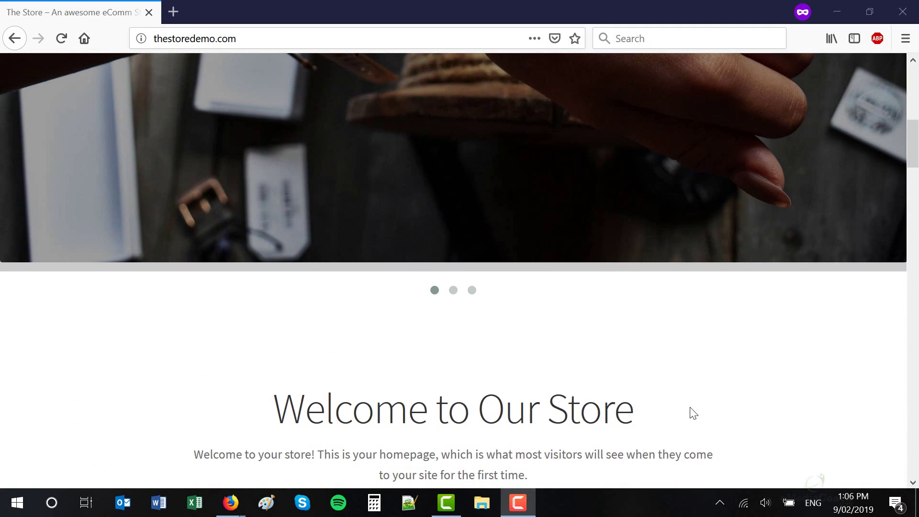
{"action": "scroll", "coordinate": [656, 413], "scroll_direction": "up", "scroll_amount": 10}
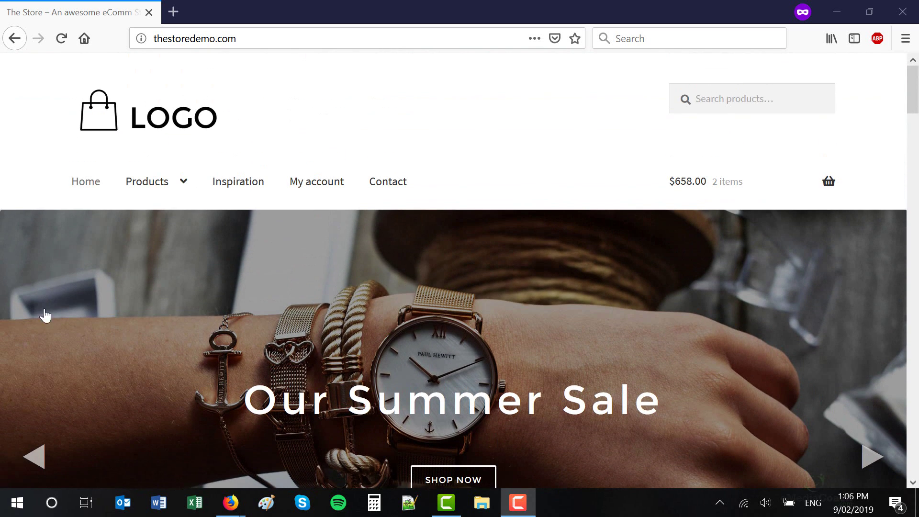
{"action": "scroll", "coordinate": [525, 456], "scroll_direction": "down", "scroll_amount": 6}
{"action": "scroll", "coordinate": [449, 411], "scroll_direction": "down", "scroll_amount": 9}
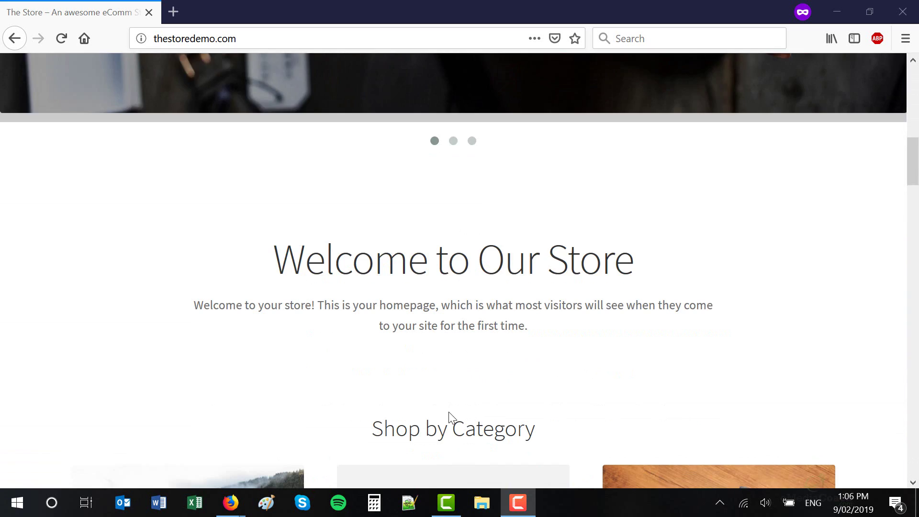
{"action": "left_click", "coordinate": [445, 365]}
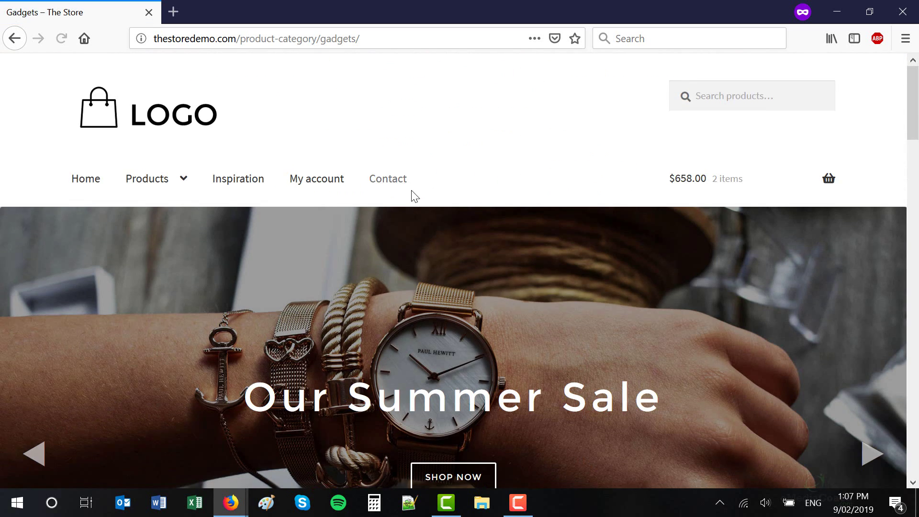
Open the Full HD Camera product from the Gadgets product grid
{"action": "scroll", "coordinate": [414, 196], "scroll_direction": "down", "scroll_amount": 6}
{"action": "scroll", "coordinate": [414, 198], "scroll_direction": "down", "scroll_amount": 7}
{"action": "scroll", "coordinate": [323, 252], "scroll_direction": "down", "scroll_amount": 2}
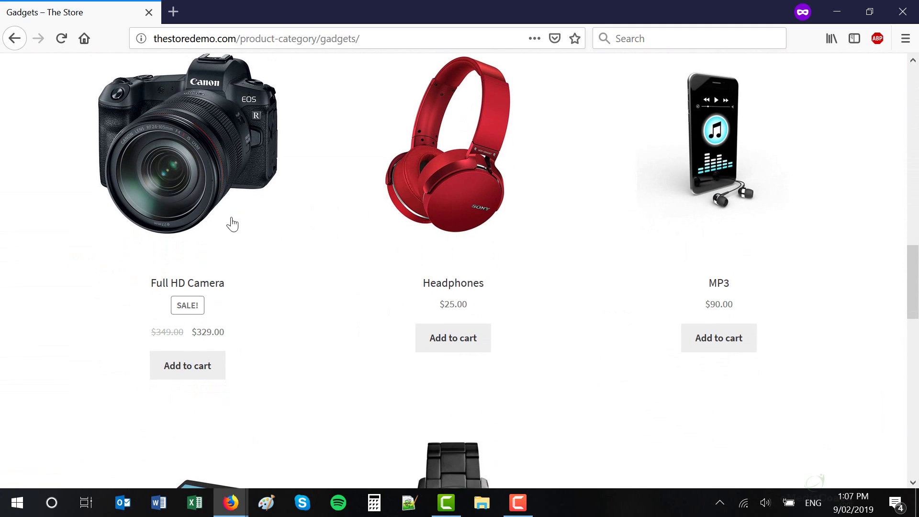
{"action": "left_click", "coordinate": [321, 213]}
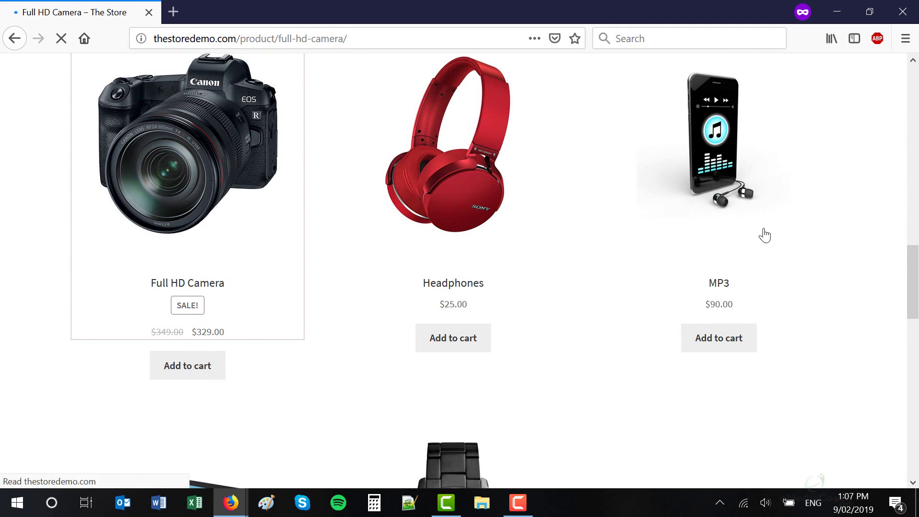
Review the Full HD Camera page: slider above, $329.00 sale price, 8 in stock
{"action": "scroll", "coordinate": [763, 228], "scroll_direction": "down", "scroll_amount": 7}
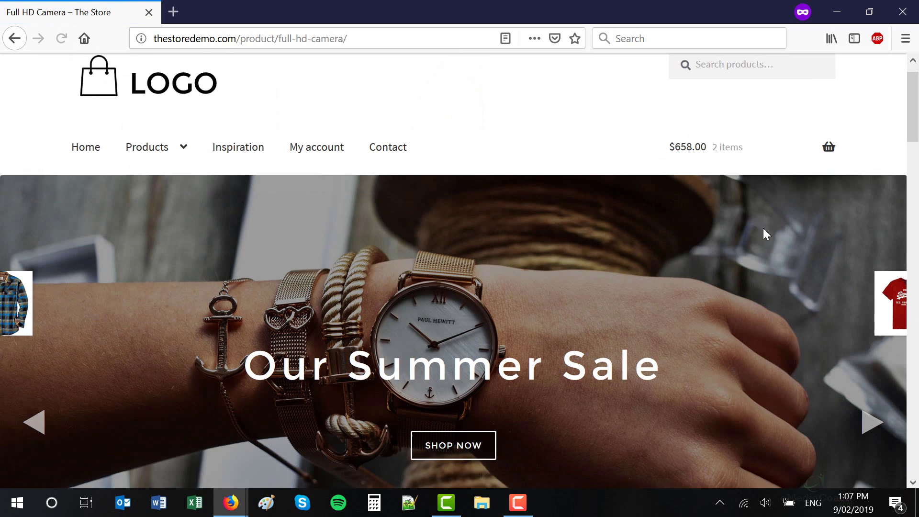
{"action": "scroll", "coordinate": [760, 237], "scroll_direction": "down", "scroll_amount": 6}
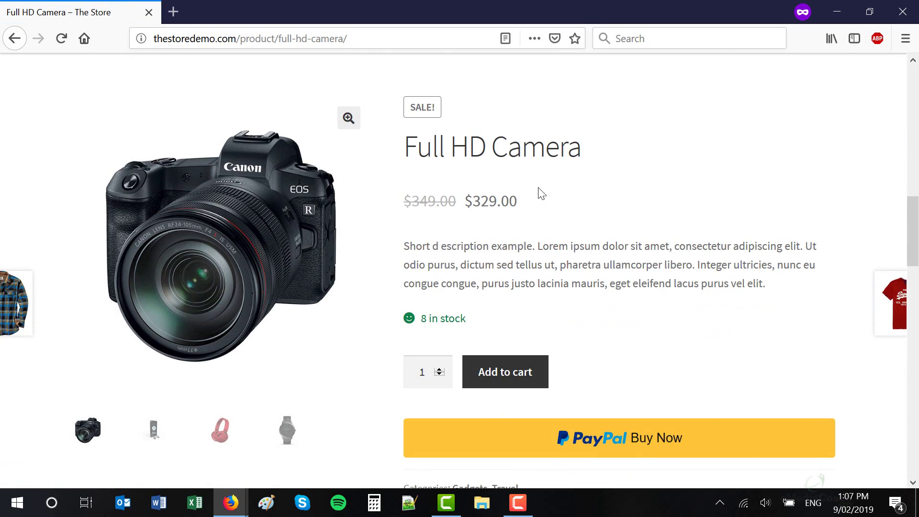
{"action": "scroll", "coordinate": [580, 325], "scroll_direction": "down", "scroll_amount": 2}
{"action": "scroll", "coordinate": [620, 381], "scroll_direction": "up", "scroll_amount": 8}
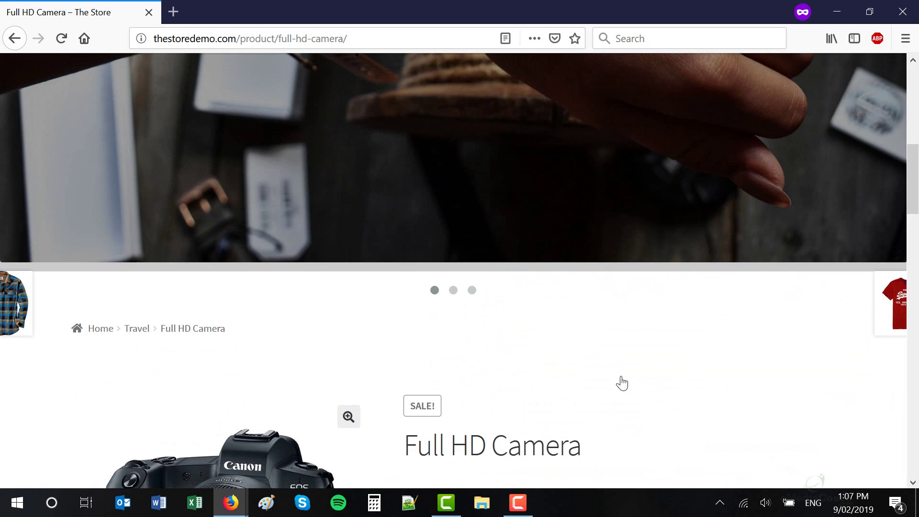
{"action": "scroll", "coordinate": [624, 381], "scroll_direction": "up", "scroll_amount": 5}
{"action": "scroll", "coordinate": [622, 290], "scroll_direction": "down", "scroll_amount": 1}
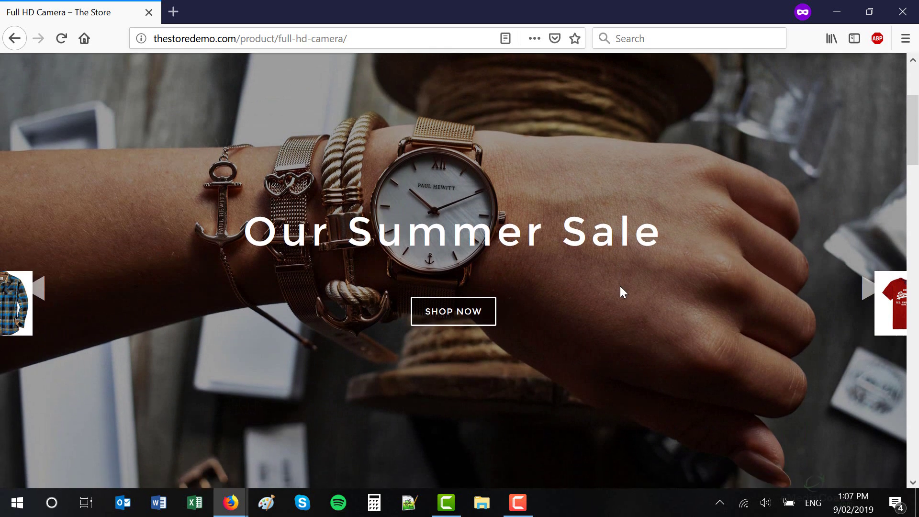
{"action": "scroll", "coordinate": [621, 290], "scroll_direction": "up", "scroll_amount": 3}
{"action": "scroll", "coordinate": [621, 290], "scroll_direction": "down", "scroll_amount": 3}
{"action": "scroll", "coordinate": [621, 288], "scroll_direction": "down", "scroll_amount": 8}
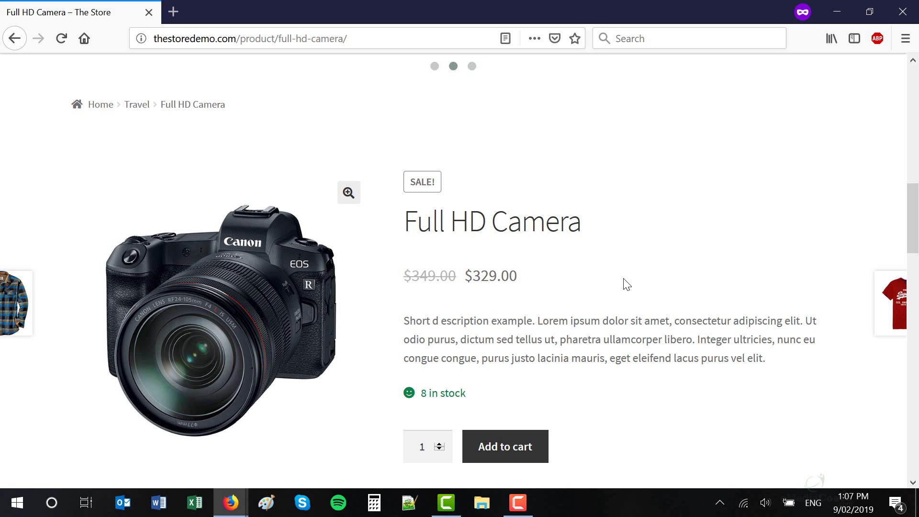
{"action": "scroll", "coordinate": [361, 160], "scroll_direction": "up", "scroll_amount": 8}
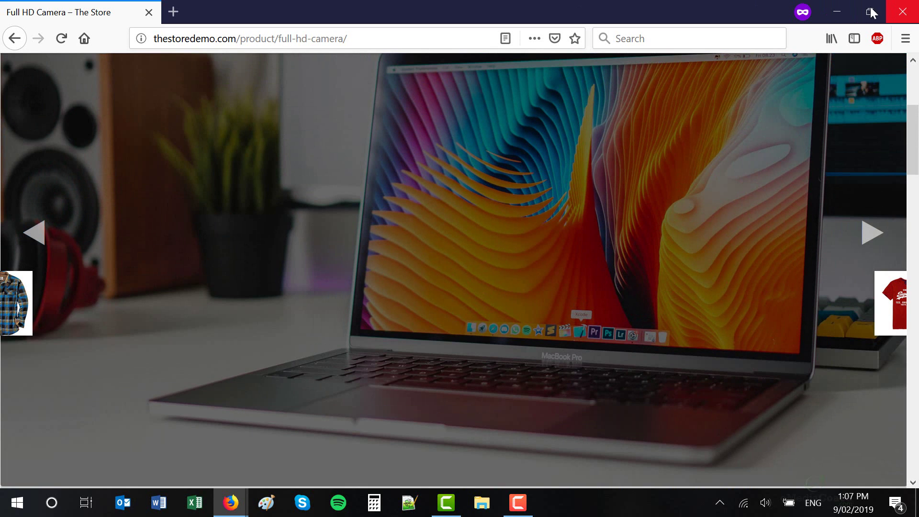
Close the store window and scroll the eMediaCoach tutorial down to its FAQs section
{"action": "left_click", "coordinate": [903, 12]}
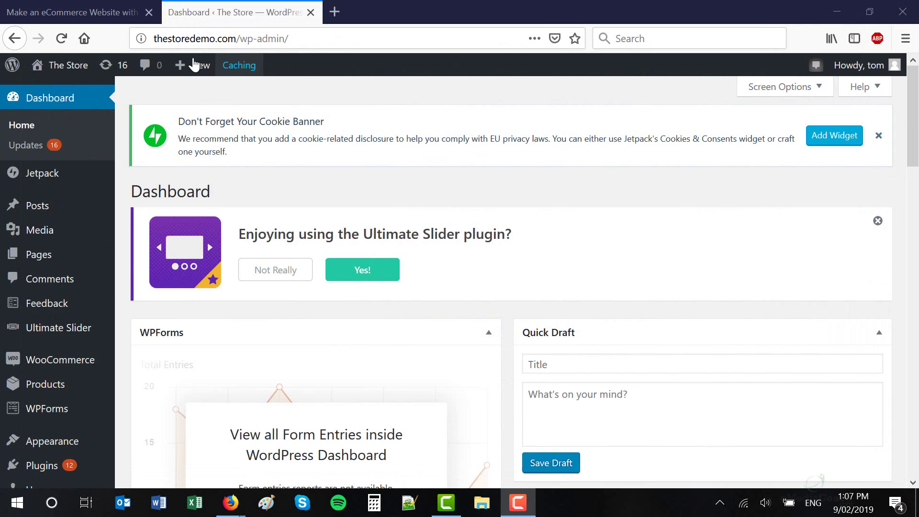
{"action": "left_click", "coordinate": [95, 14]}
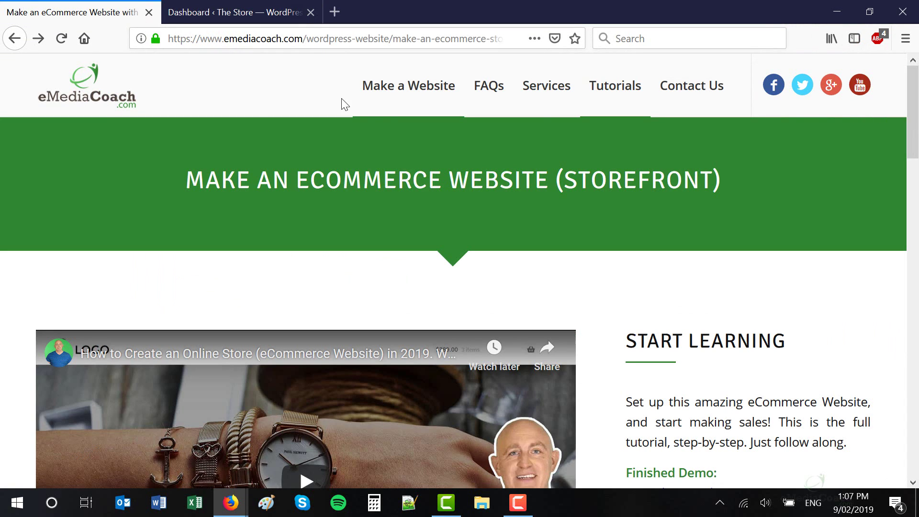
{"action": "scroll", "coordinate": [664, 276], "scroll_direction": "down", "scroll_amount": 1}
{"action": "scroll", "coordinate": [664, 277], "scroll_direction": "down", "scroll_amount": 4}
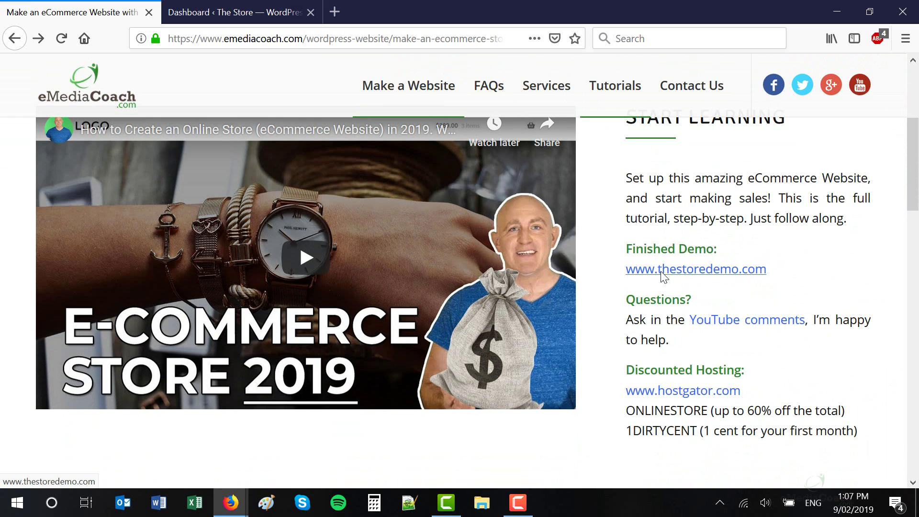
{"action": "scroll", "coordinate": [661, 282], "scroll_direction": "down", "scroll_amount": 3}
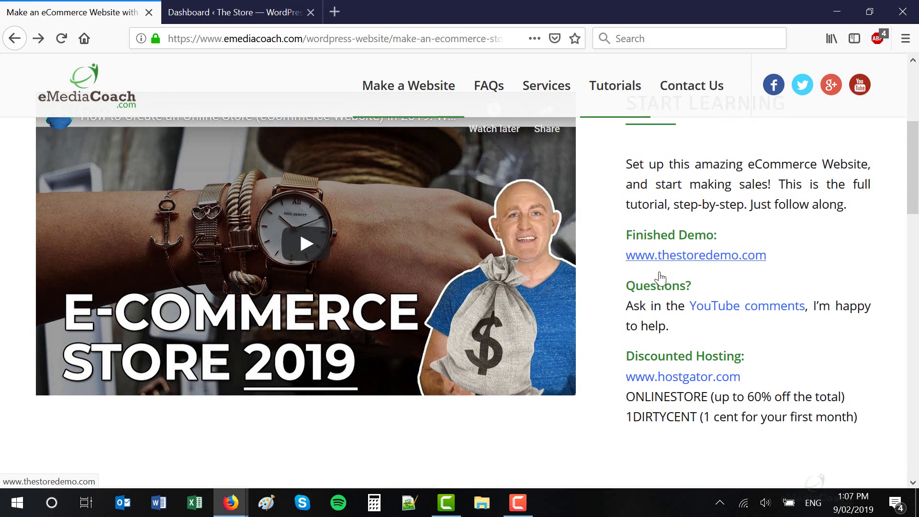
{"action": "scroll", "coordinate": [185, 270], "scroll_direction": "up", "scroll_amount": 4}
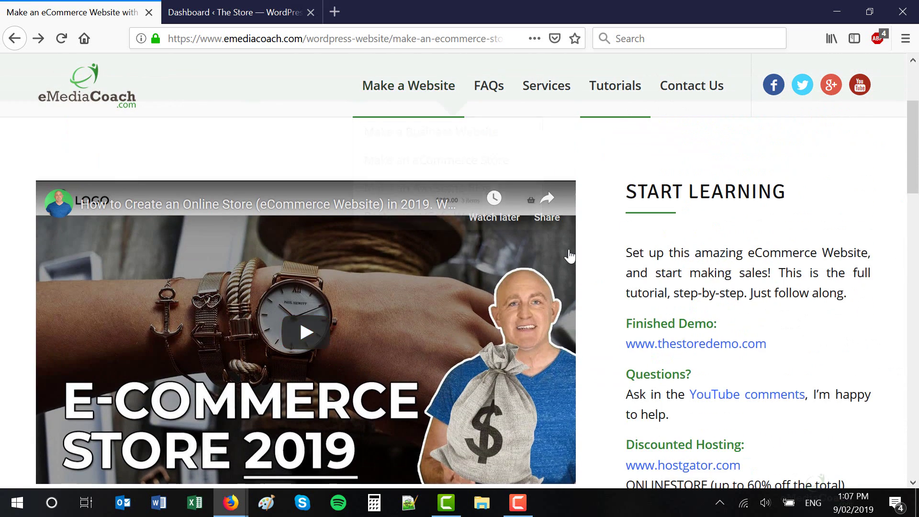
{"action": "scroll", "coordinate": [568, 257], "scroll_direction": "down", "scroll_amount": 8}
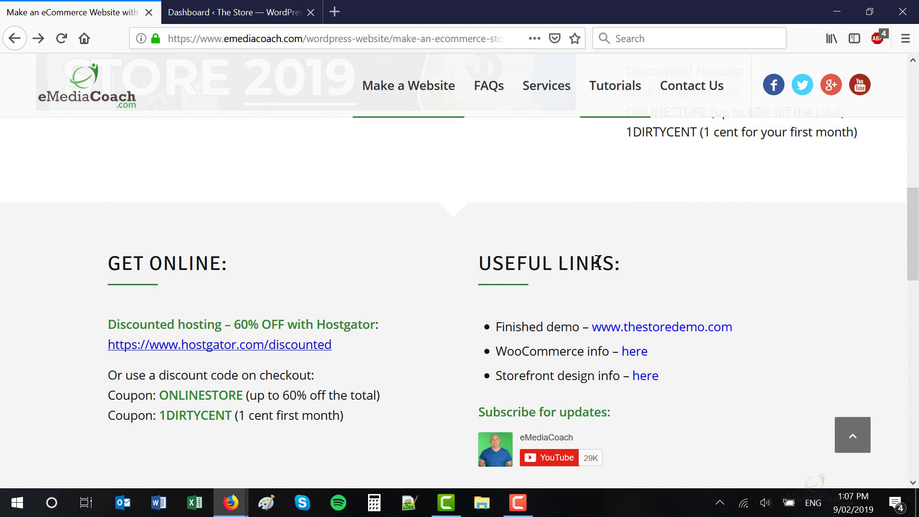
{"action": "scroll", "coordinate": [427, 263], "scroll_direction": "down", "scroll_amount": 8}
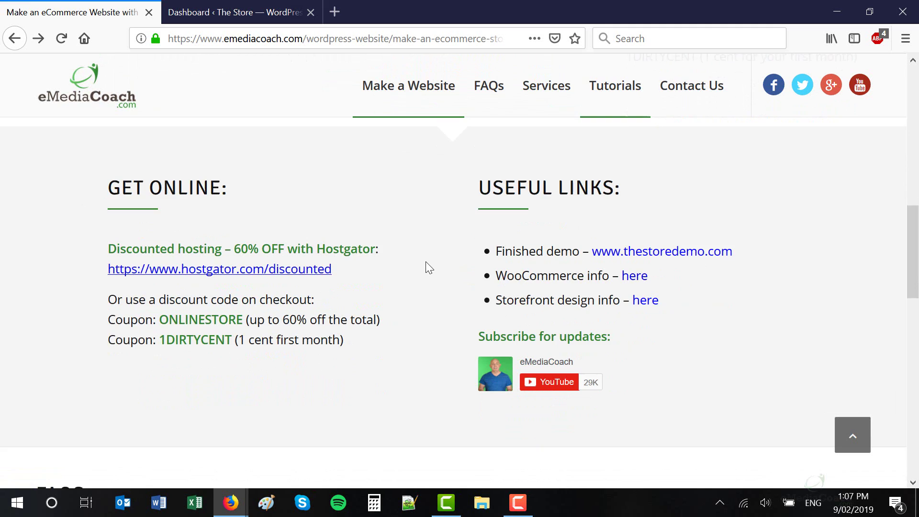
{"action": "scroll", "coordinate": [427, 267], "scroll_direction": "down", "scroll_amount": 2}
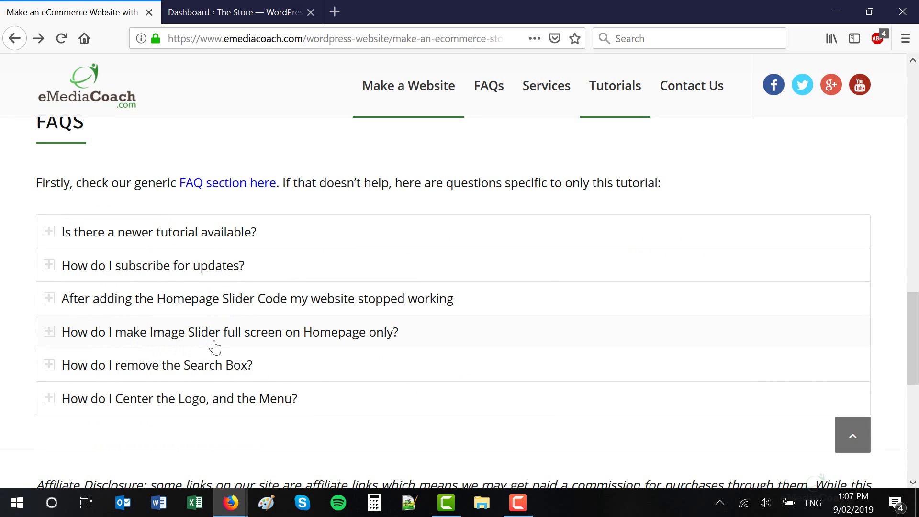
{"action": "left_click", "coordinate": [309, 339]}
{"action": "scroll", "coordinate": [310, 339], "scroll_direction": "down", "scroll_amount": 3}
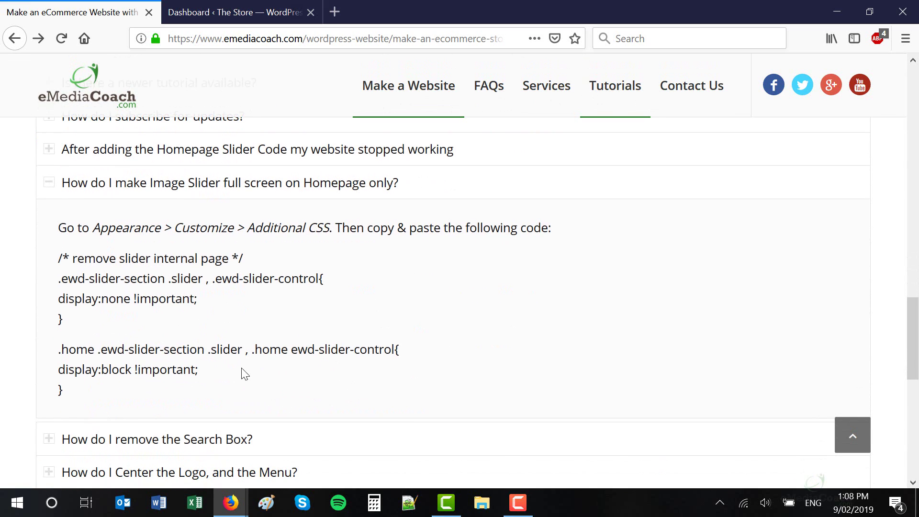
{"action": "left_click_drag", "start_coordinate": [139, 400], "coordinate": [57, 257]}
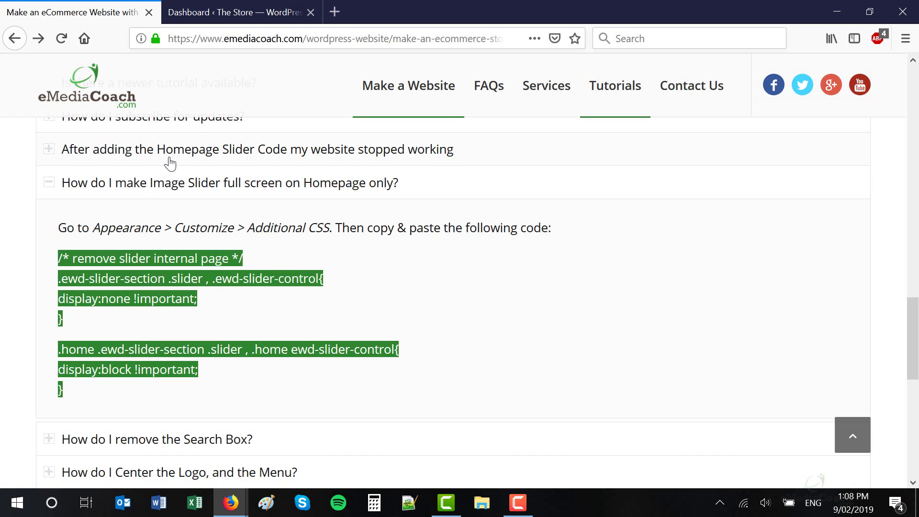
{"action": "left_click", "coordinate": [229, 16]}
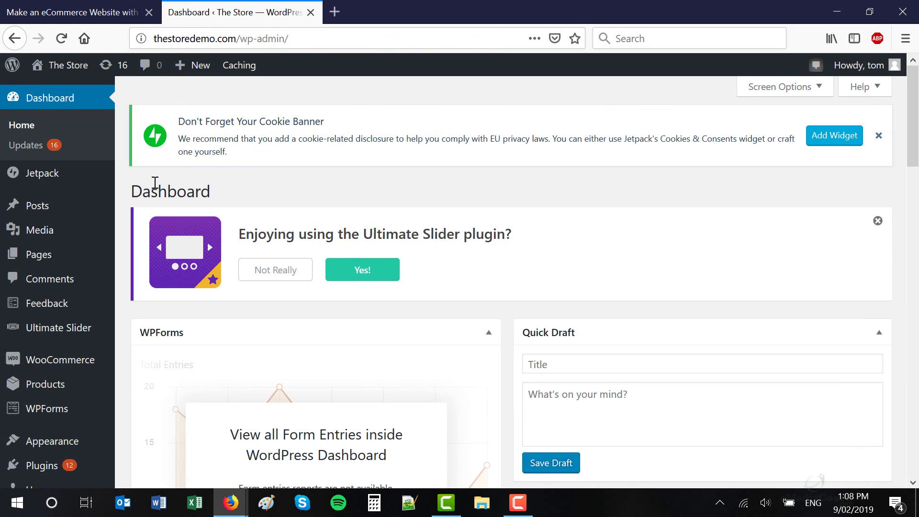
{"action": "left_click", "coordinate": [86, 13]}
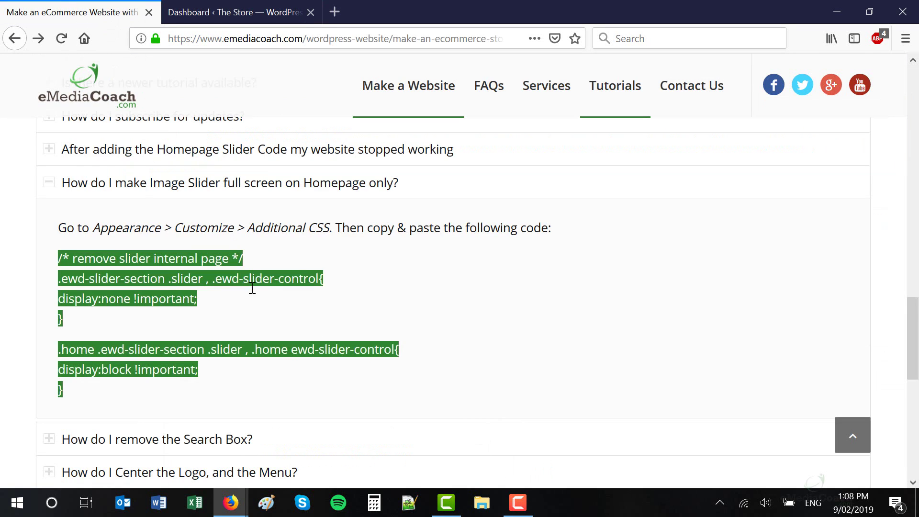
{"action": "scroll", "coordinate": [298, 390], "scroll_direction": "up", "scroll_amount": 6}
{"action": "scroll", "coordinate": [299, 390], "scroll_direction": "up", "scroll_amount": 10}
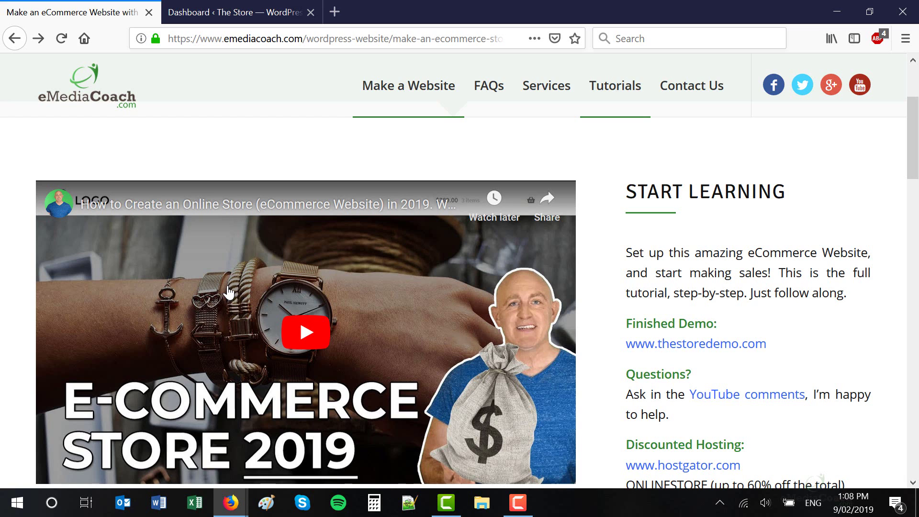
From The Store's dashboard, open Appearance > Customize for the Storefront theme
{"action": "left_click", "coordinate": [297, 9]}
{"action": "mouse_move", "coordinate": [111, 263]}
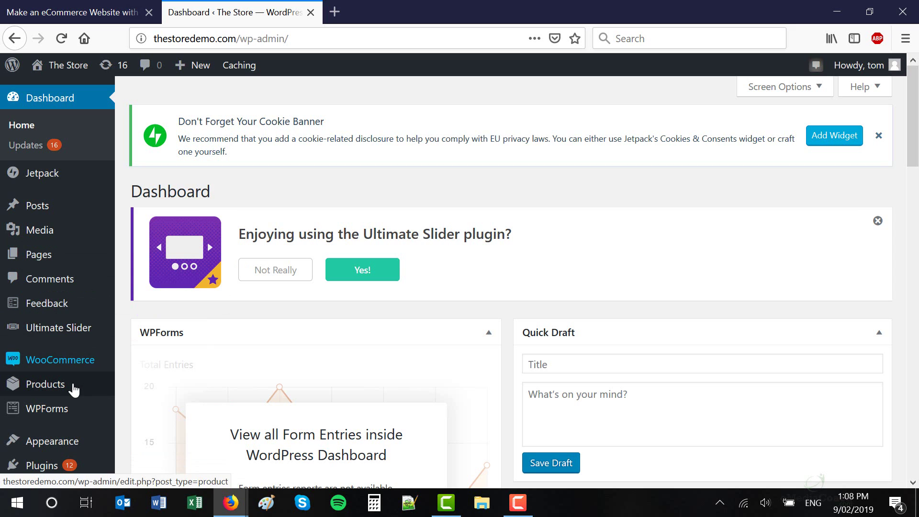
{"action": "scroll", "coordinate": [74, 383], "scroll_direction": "down", "scroll_amount": 3}
{"action": "mouse_move", "coordinate": [74, 309]}
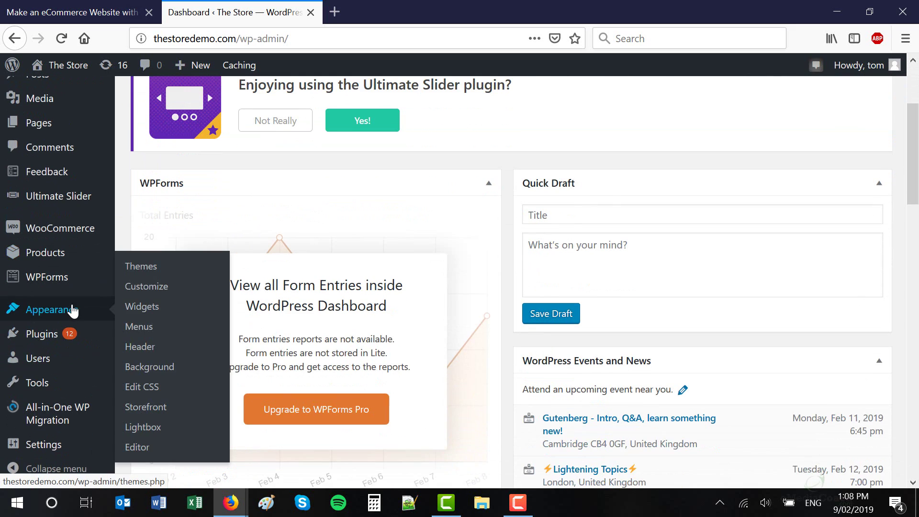
{"action": "left_click", "coordinate": [176, 295]}
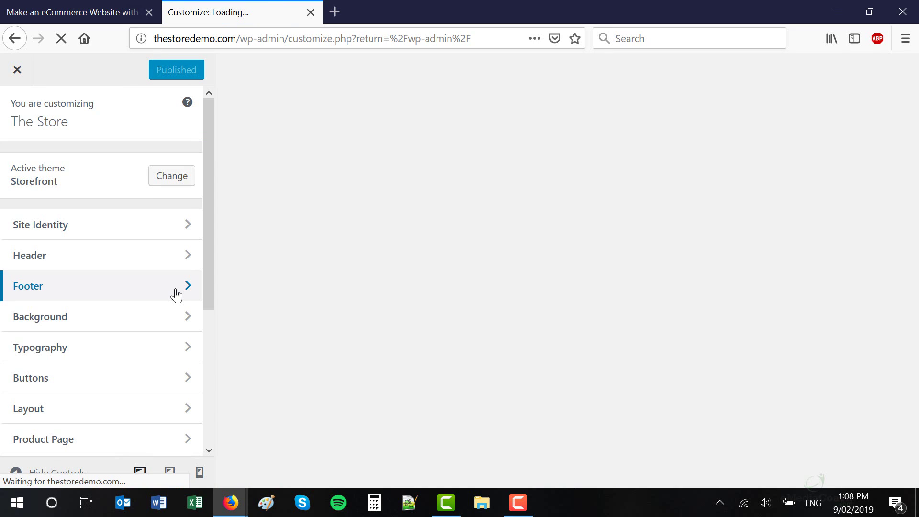
{"action": "scroll", "coordinate": [175, 295], "scroll_direction": "down", "scroll_amount": 5}
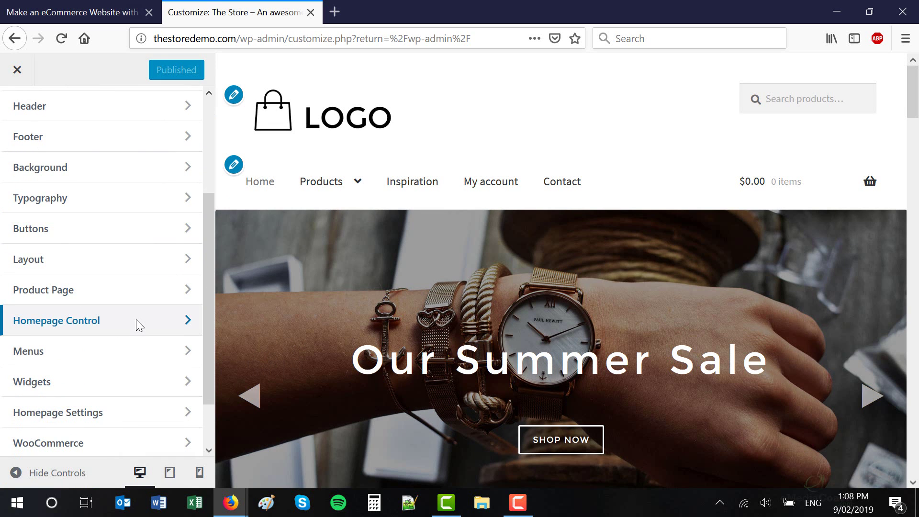
{"action": "left_click", "coordinate": [136, 320]}
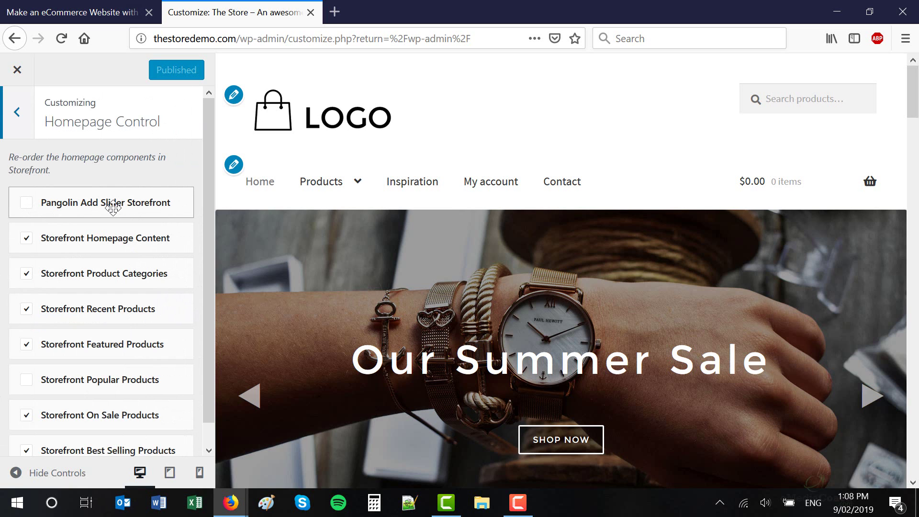
{"action": "left_click", "coordinate": [26, 203]}
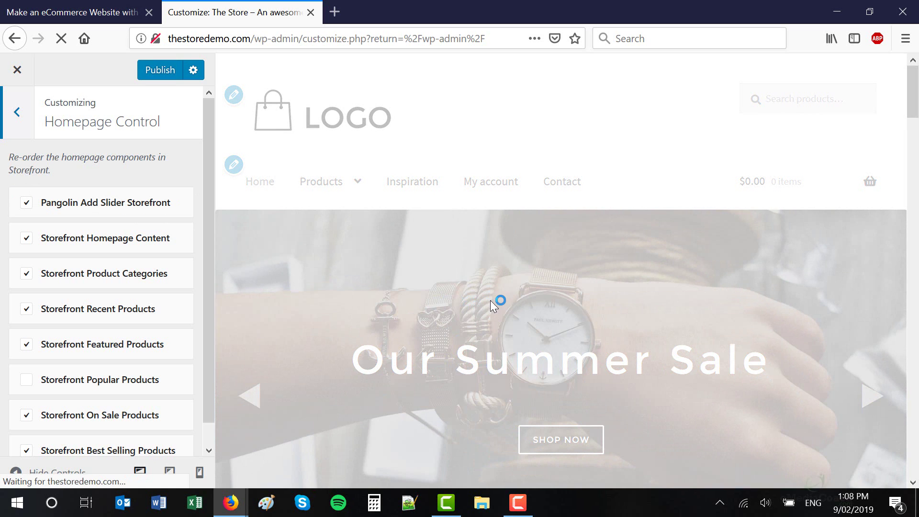
{"action": "scroll", "coordinate": [498, 305], "scroll_direction": "down", "scroll_amount": 7}
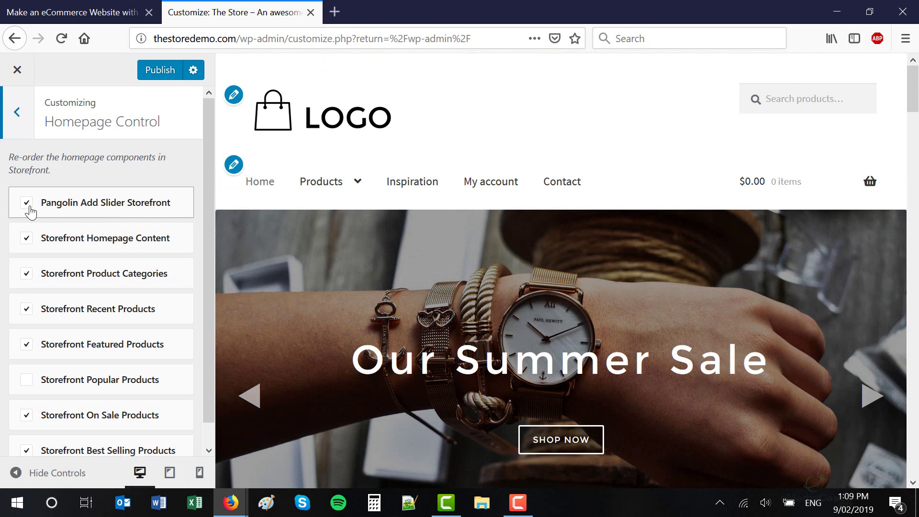
{"action": "left_click", "coordinate": [27, 205]}
{"action": "left_click", "coordinate": [17, 112]}
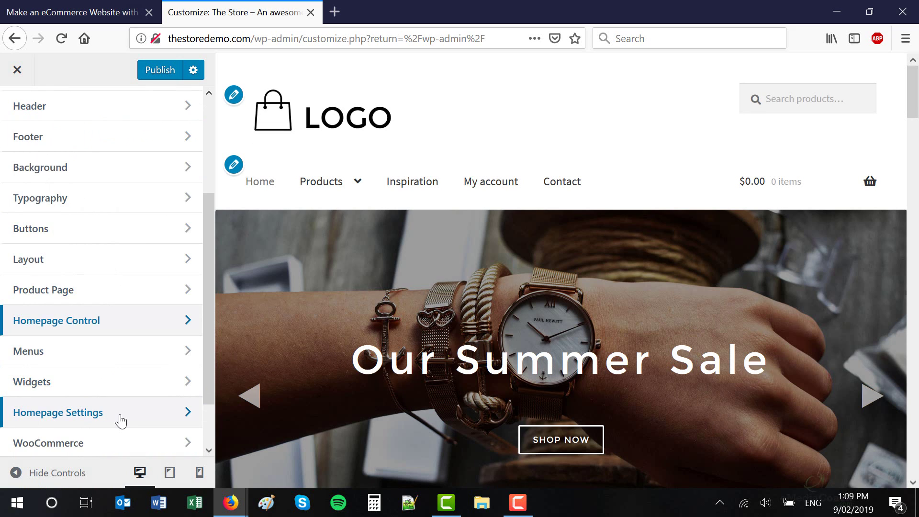
Review the Homepage Settings slider shortcode options and publish the pending Customizer changes
{"action": "left_click", "coordinate": [121, 421]}
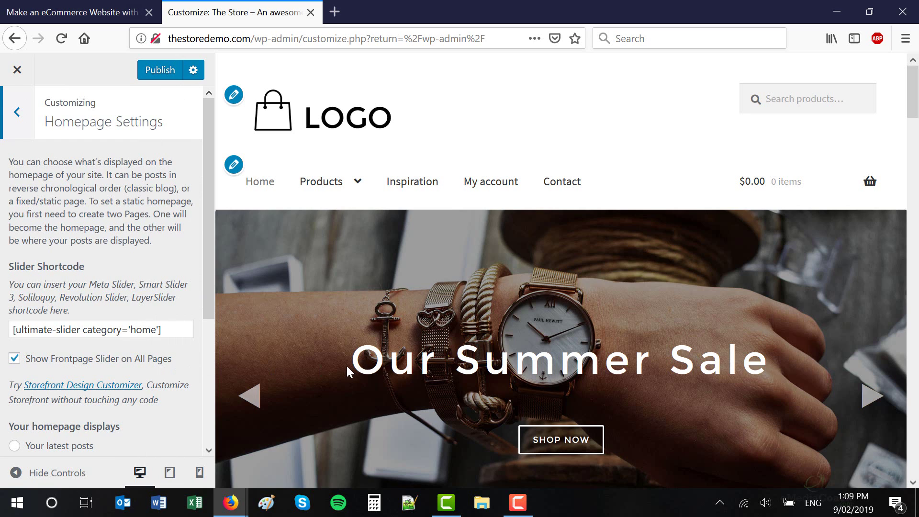
{"action": "left_click", "coordinate": [158, 72]}
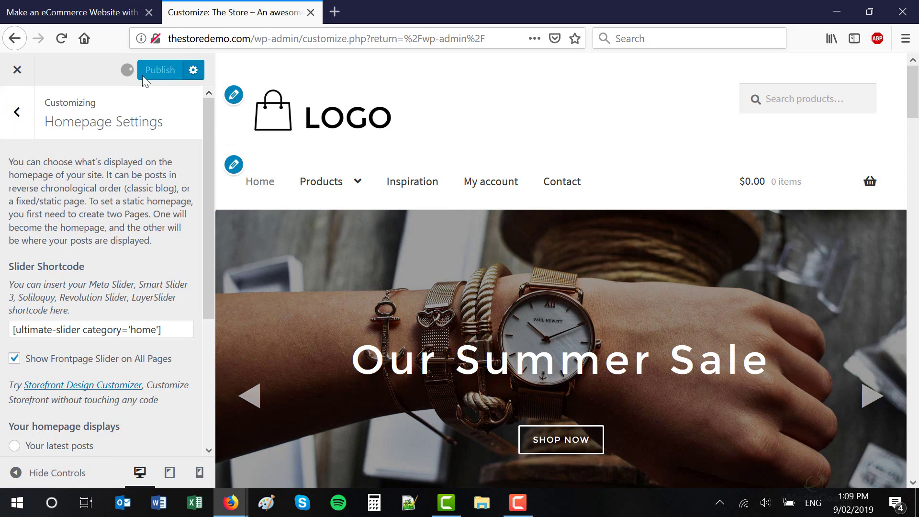
{"action": "left_click", "coordinate": [14, 114]}
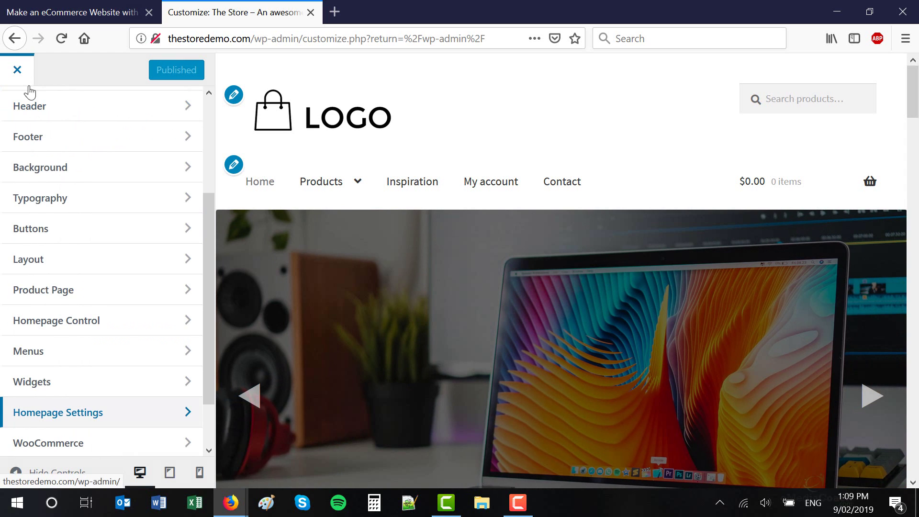
Open the Additional CSS section and dismiss its help text to reveal the empty editor
{"action": "scroll", "coordinate": [79, 182], "scroll_direction": "down", "scroll_amount": 2}
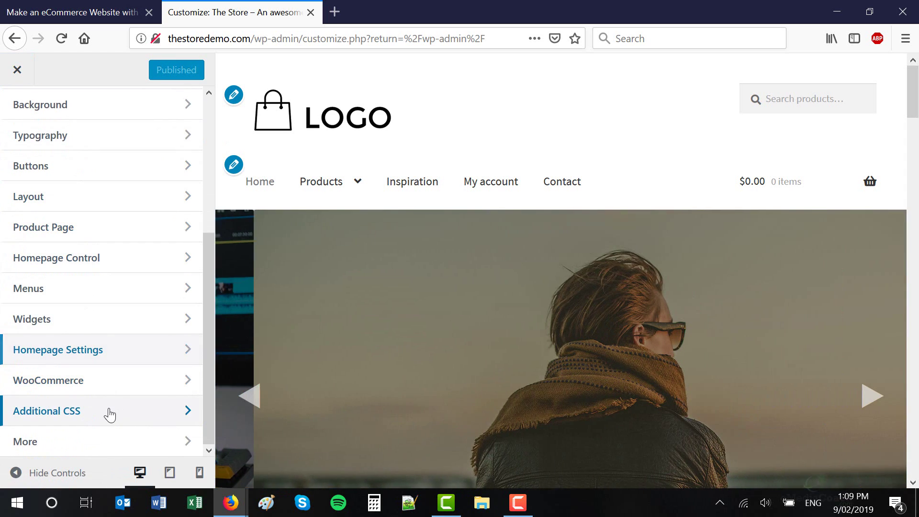
{"action": "left_click", "coordinate": [109, 414]}
{"action": "scroll", "coordinate": [121, 384], "scroll_direction": "down", "scroll_amount": 5}
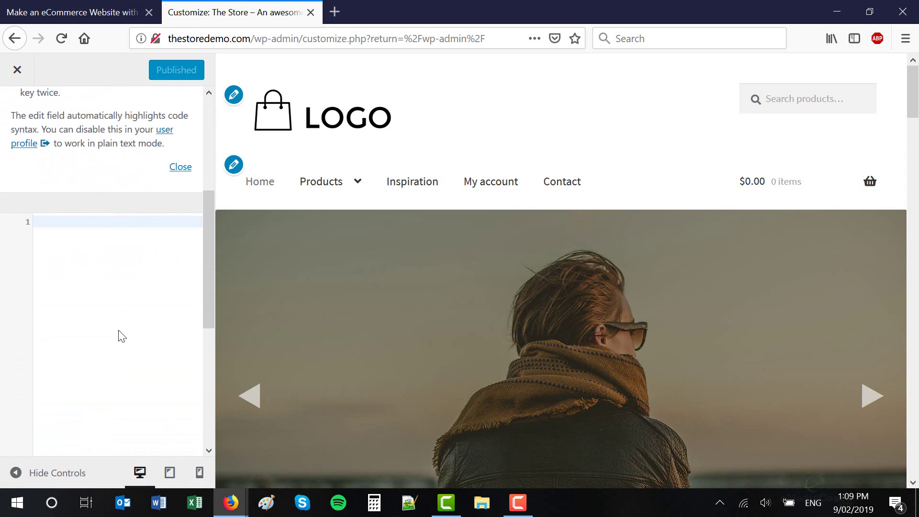
{"action": "left_click", "coordinate": [184, 175]}
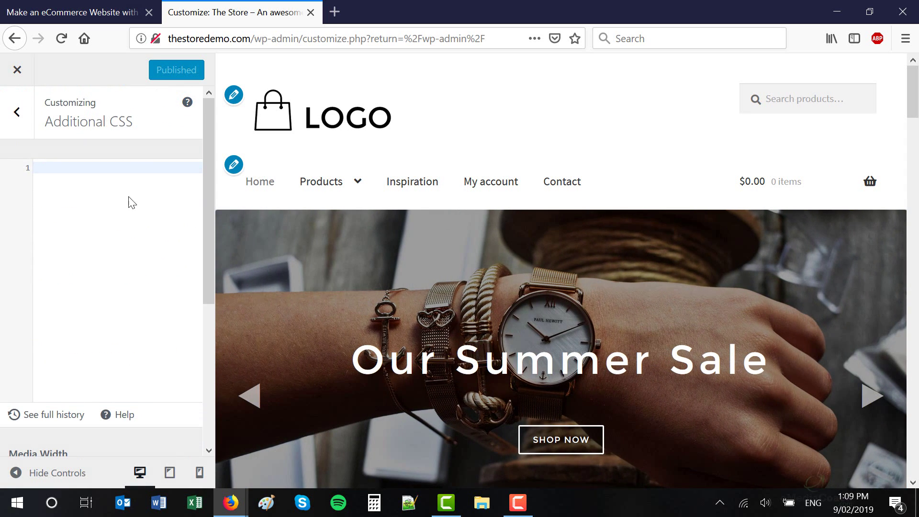
On the tutorial page, select the full homepage-only slider CSS snippet in the FAQ answer
{"action": "left_click", "coordinate": [107, 7]}
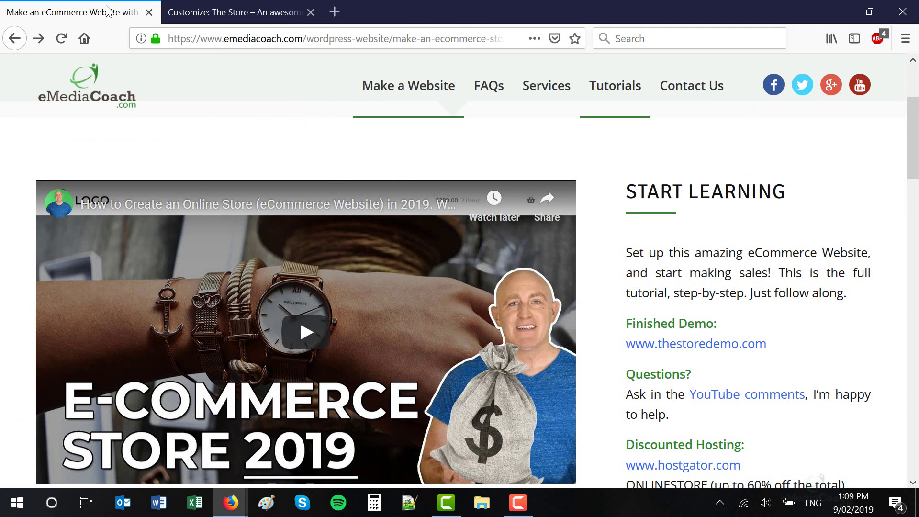
{"action": "scroll", "coordinate": [328, 177], "scroll_direction": "down", "scroll_amount": 15}
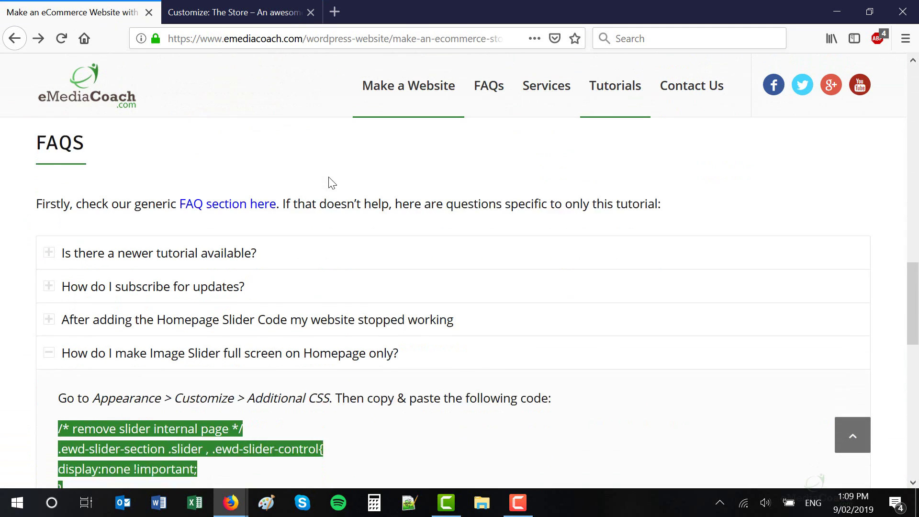
{"action": "scroll", "coordinate": [329, 178], "scroll_direction": "down", "scroll_amount": 4}
{"action": "left_click", "coordinate": [270, 322]}
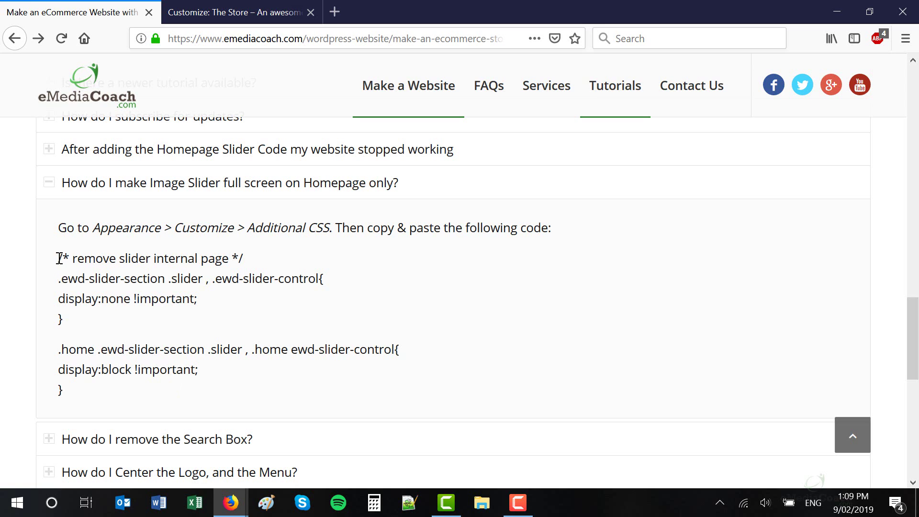
{"action": "scroll", "coordinate": [84, 265], "scroll_direction": "up", "scroll_amount": 11}
{"action": "scroll", "coordinate": [219, 415], "scroll_direction": "down", "scroll_amount": 11}
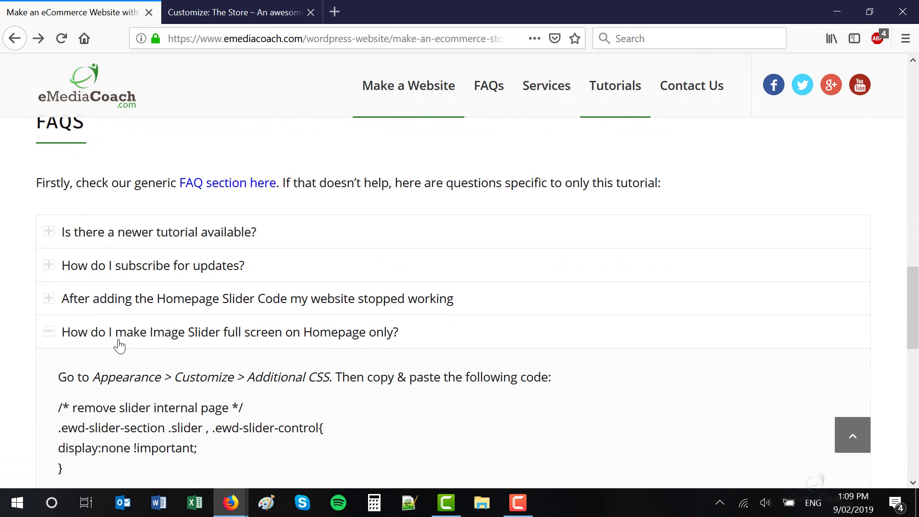
{"action": "scroll", "coordinate": [352, 298], "scroll_direction": "down", "scroll_amount": 1}
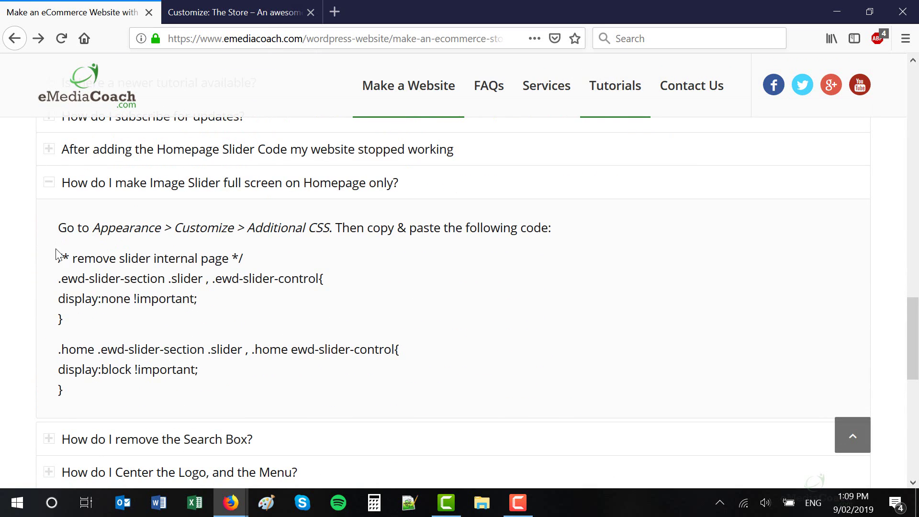
{"action": "left_click_drag", "start_coordinate": [58, 259], "coordinate": [122, 396]}
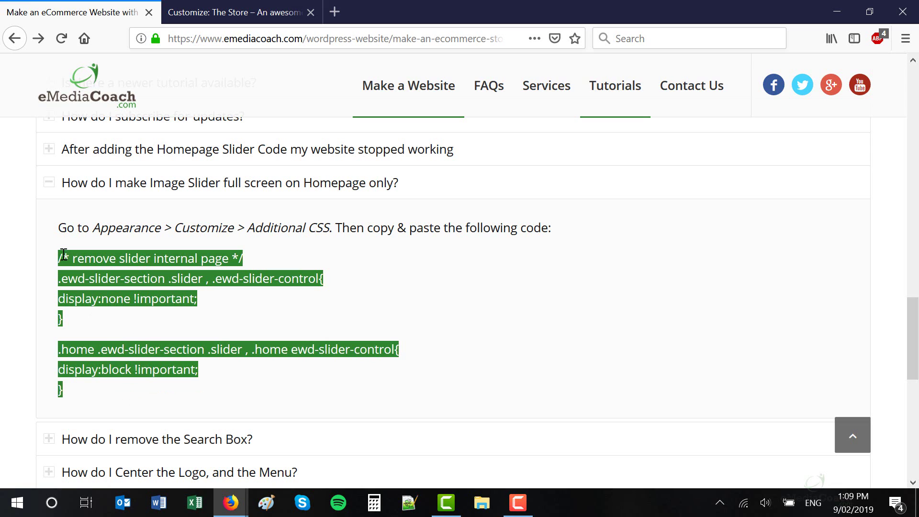
{"action": "right_click", "coordinate": [89, 374]}
Copy the slider CSS, paste it into the Additional CSS editor, and publish
{"action": "left_click", "coordinate": [117, 383]}
{"action": "left_click", "coordinate": [273, 22]}
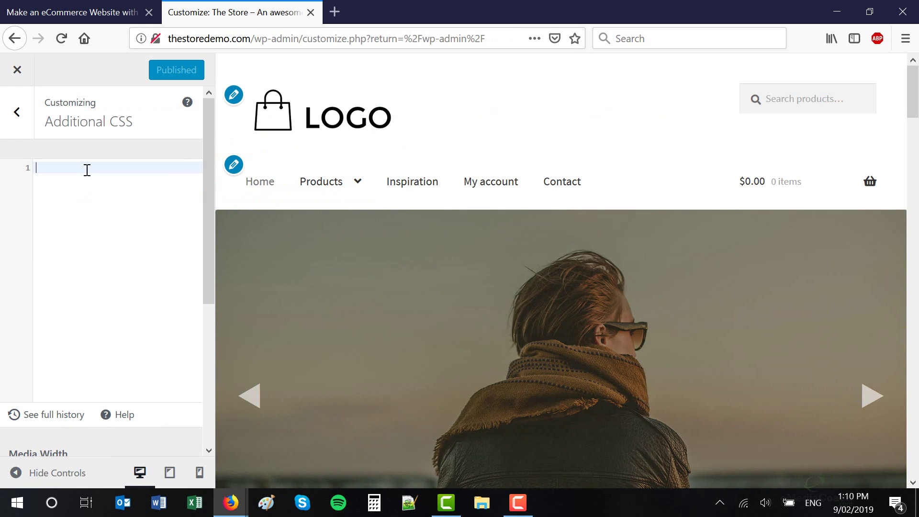
{"action": "right_click", "coordinate": [86, 170]}
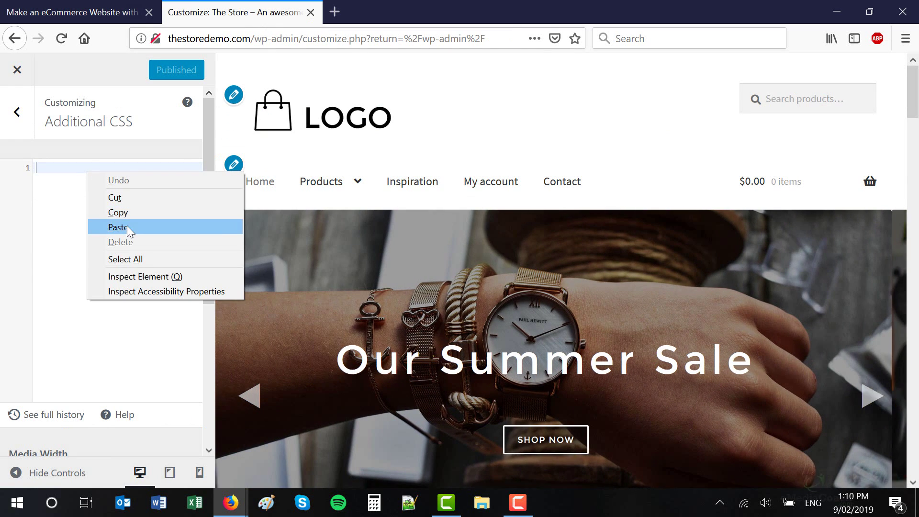
{"action": "left_click", "coordinate": [127, 225]}
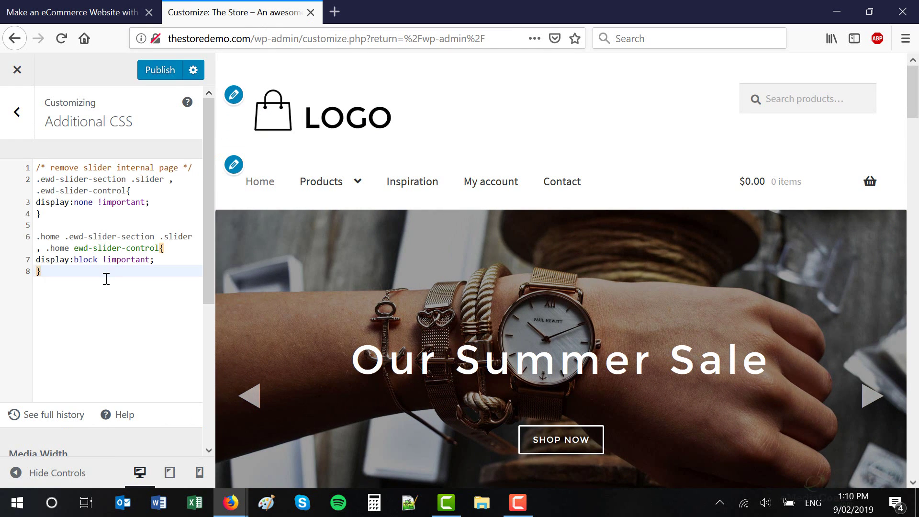
{"action": "left_click", "coordinate": [160, 70]}
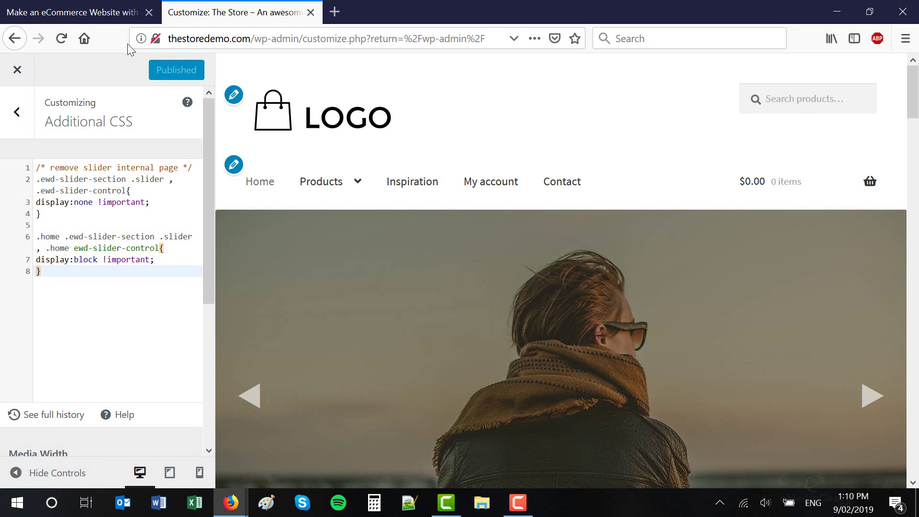
Load thestoredemo.com in a new private browser window
{"action": "key", "text": "alt"}
{"action": "left_click", "coordinate": [10, 7]}
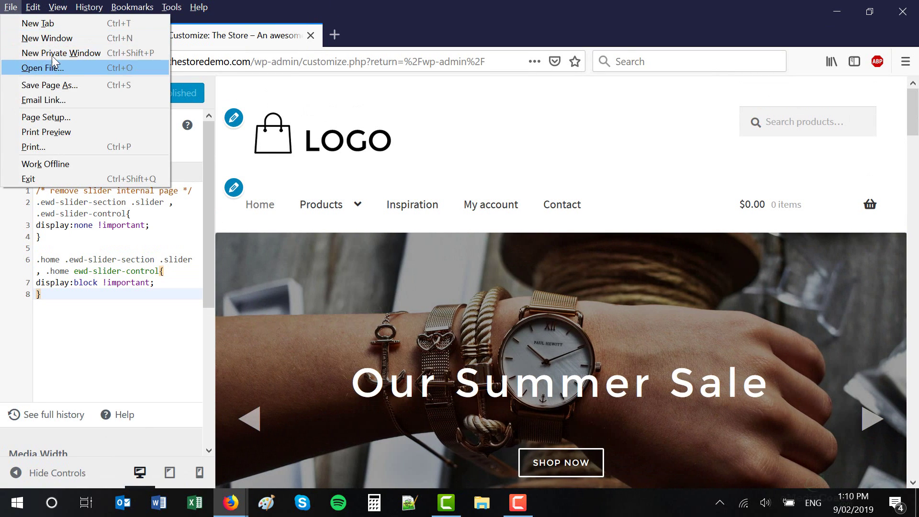
{"action": "left_click", "coordinate": [53, 52]}
{"action": "type", "text": "t"}
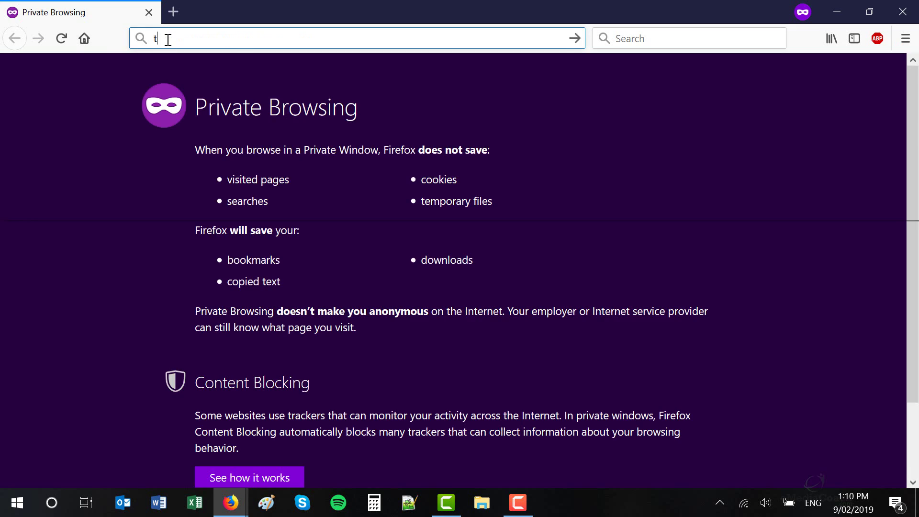
{"action": "type", "text": "hestoredemo.com"}
{"action": "key", "text": "Return"}
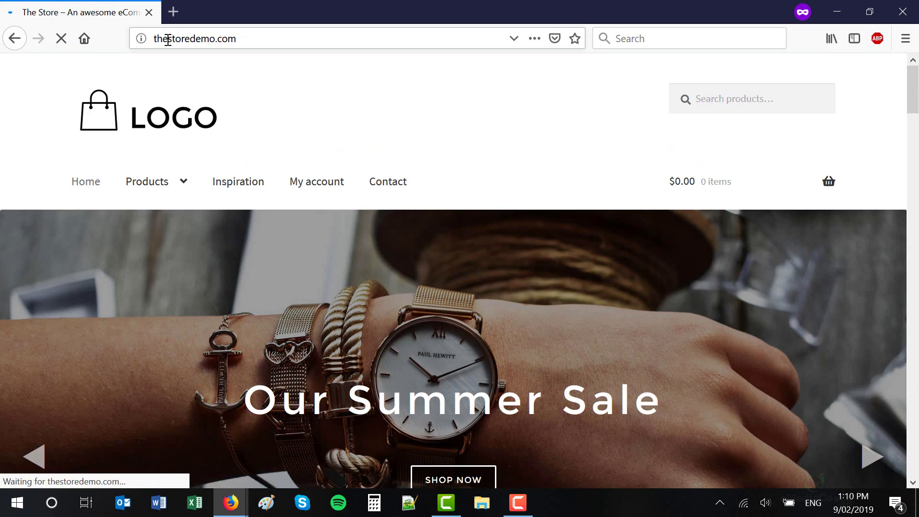
Open the Full HD Camera product and confirm the slider no longer appears
{"action": "scroll", "coordinate": [306, 230], "scroll_direction": "down", "scroll_amount": 8}
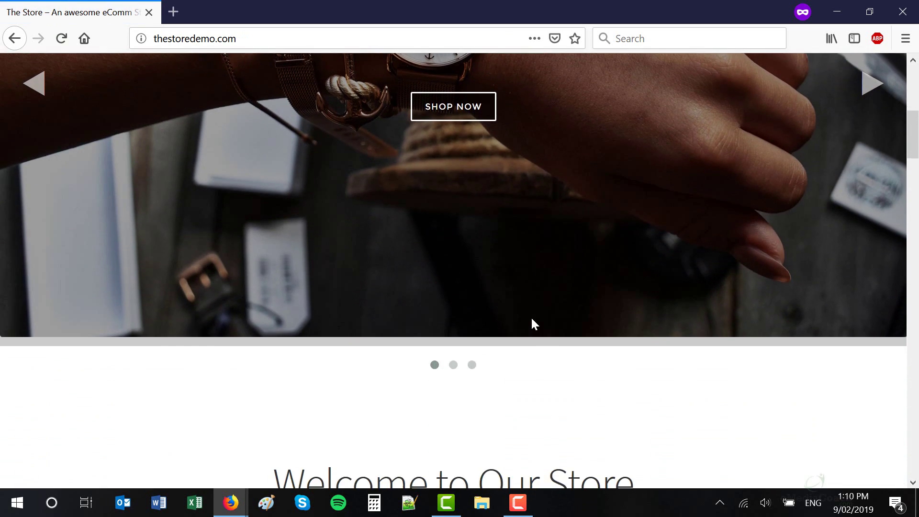
{"action": "scroll", "coordinate": [531, 319], "scroll_direction": "down", "scroll_amount": 17}
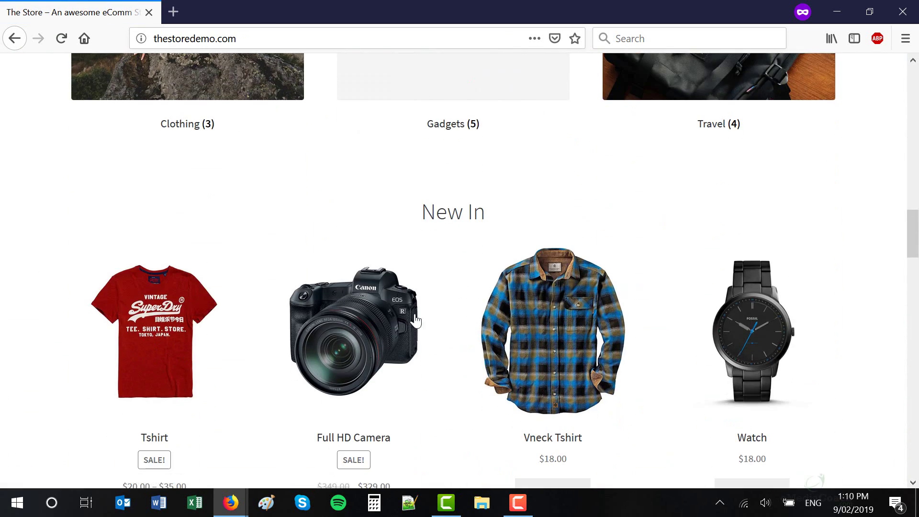
{"action": "left_click", "coordinate": [356, 315]}
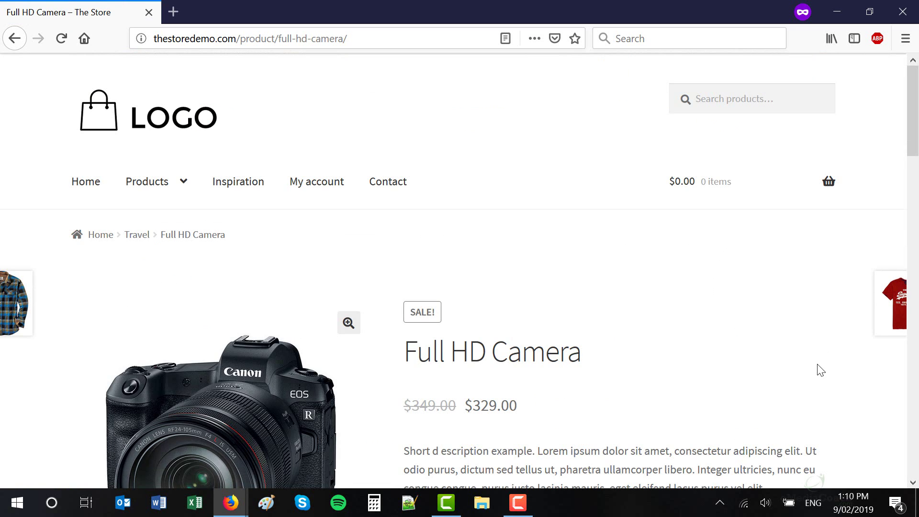
{"action": "scroll", "coordinate": [820, 371], "scroll_direction": "down", "scroll_amount": 8}
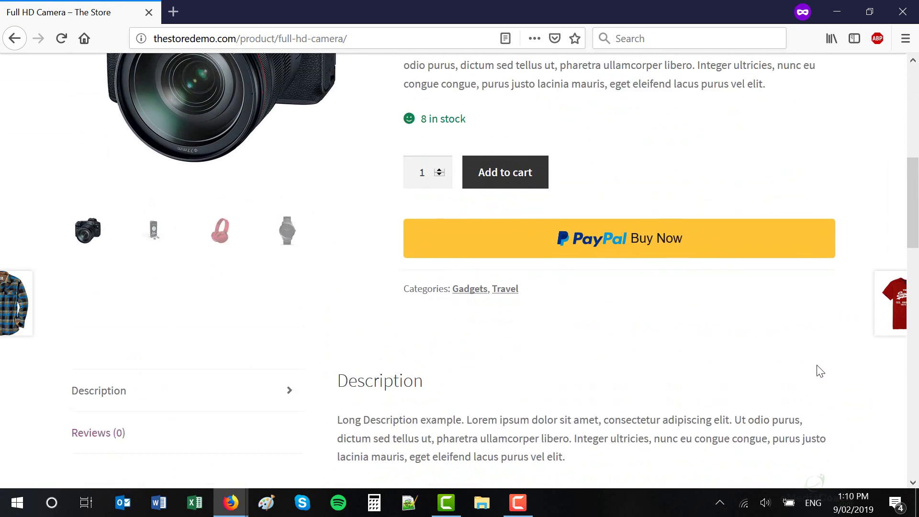
{"action": "scroll", "coordinate": [821, 370], "scroll_direction": "up", "scroll_amount": 8}
Check the Clothing category page lacks the slider, then return to the homepage showing it
{"action": "mouse_move", "coordinate": [163, 207]}
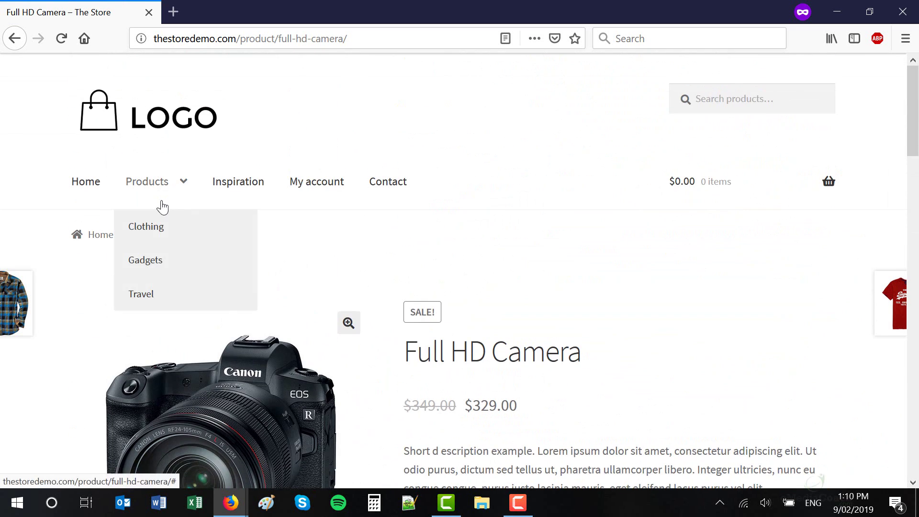
{"action": "left_click", "coordinate": [152, 227]}
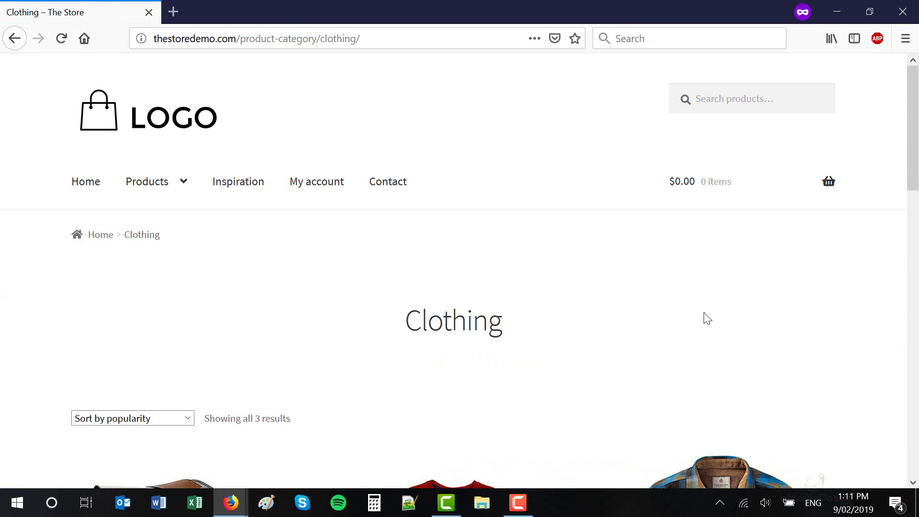
{"action": "scroll", "coordinate": [498, 250], "scroll_direction": "down", "scroll_amount": 12}
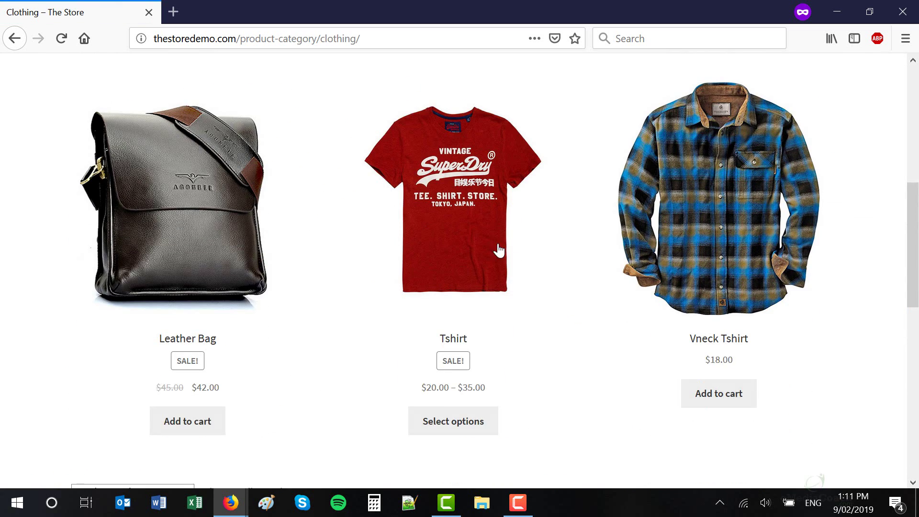
{"action": "scroll", "coordinate": [581, 287], "scroll_direction": "up", "scroll_amount": 12}
{"action": "left_click", "coordinate": [119, 133]}
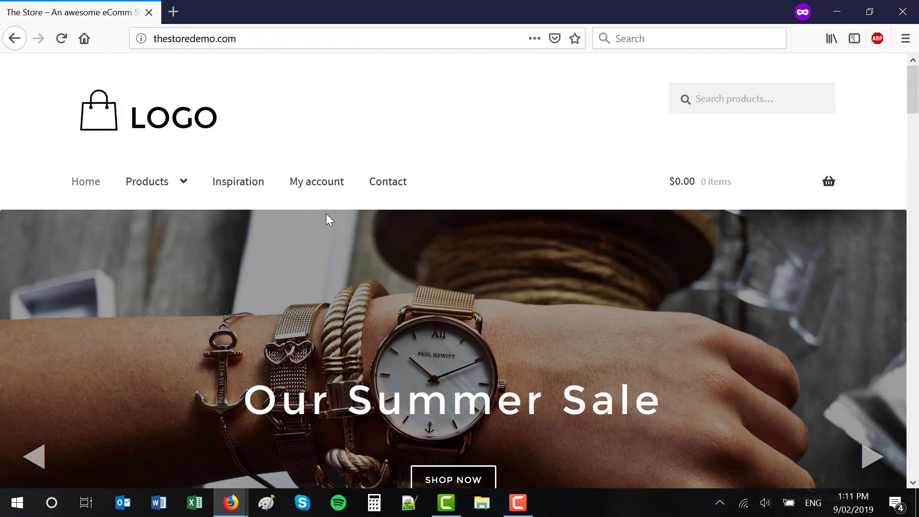
{"action": "scroll", "coordinate": [448, 238], "scroll_direction": "down", "scroll_amount": 5}
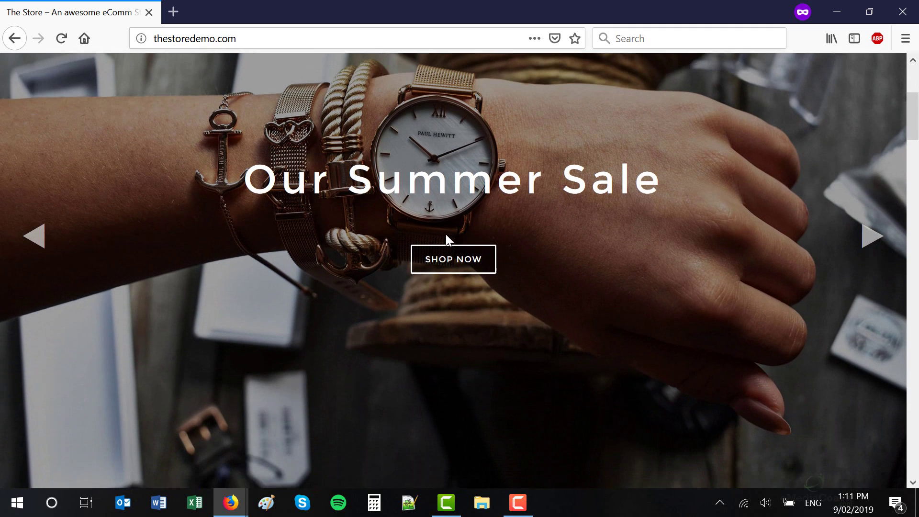
{"action": "scroll", "coordinate": [449, 239], "scroll_direction": "down", "scroll_amount": 1}
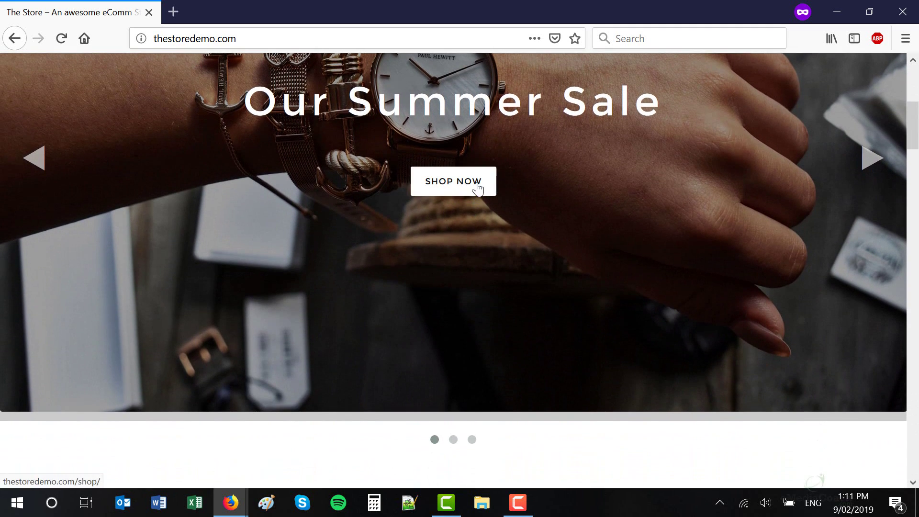
{"action": "left_click", "coordinate": [477, 189]}
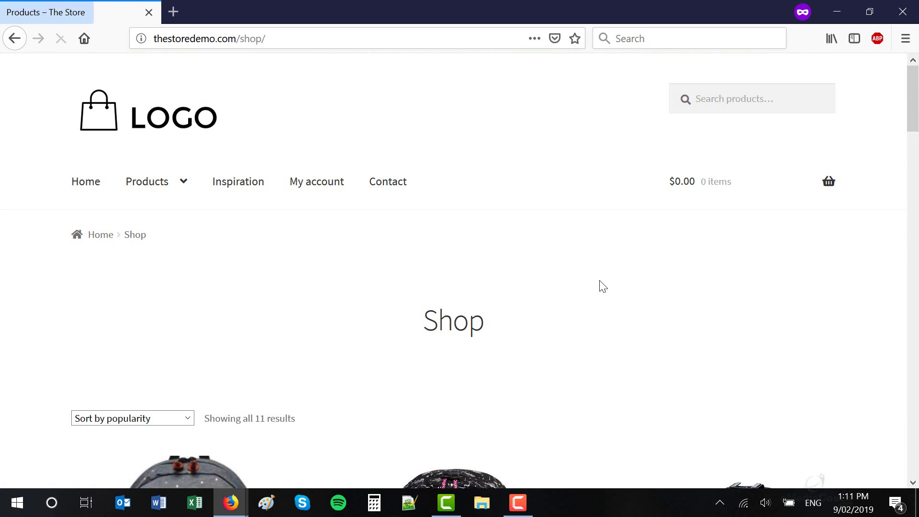
{"action": "scroll", "coordinate": [603, 286], "scroll_direction": "down", "scroll_amount": 5}
{"action": "scroll", "coordinate": [604, 286], "scroll_direction": "down", "scroll_amount": 1}
{"action": "left_click", "coordinate": [159, 211]}
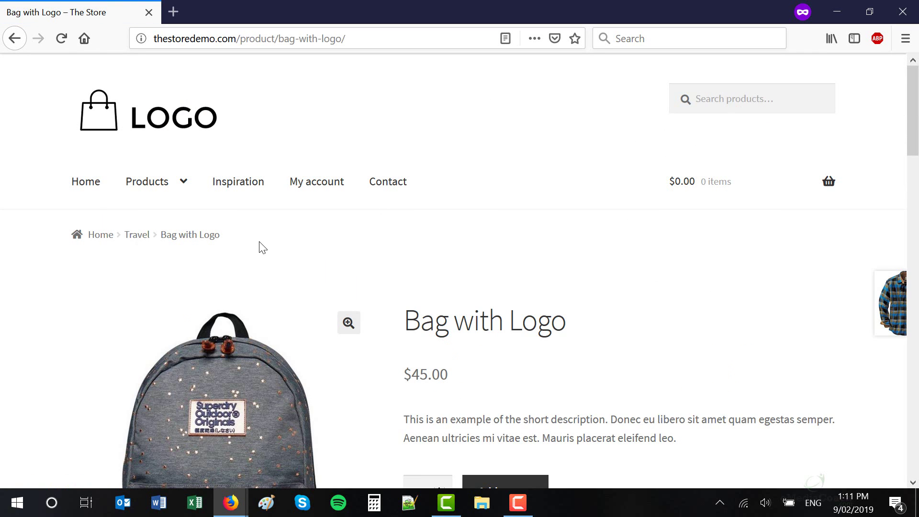
{"action": "left_click", "coordinate": [152, 102]}
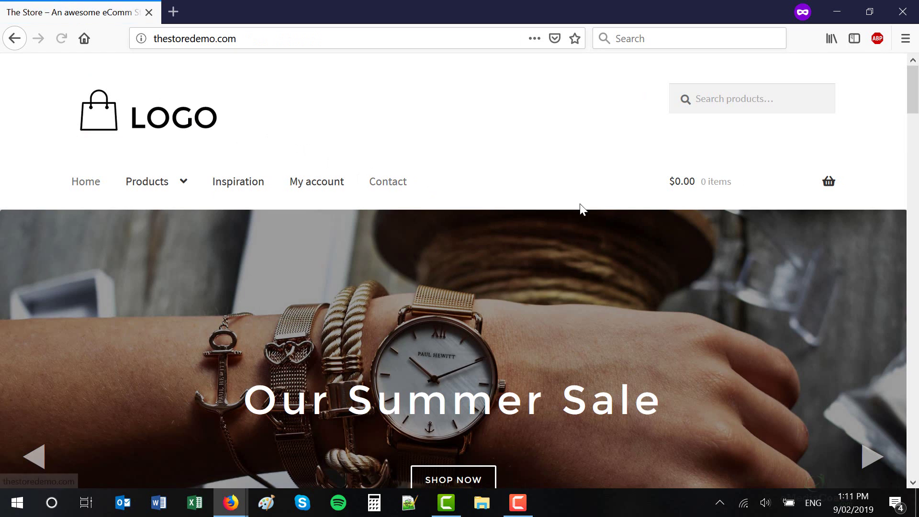
{"action": "scroll", "coordinate": [608, 208], "scroll_direction": "down", "scroll_amount": 2}
{"action": "scroll", "coordinate": [690, 199], "scroll_direction": "down", "scroll_amount": 5}
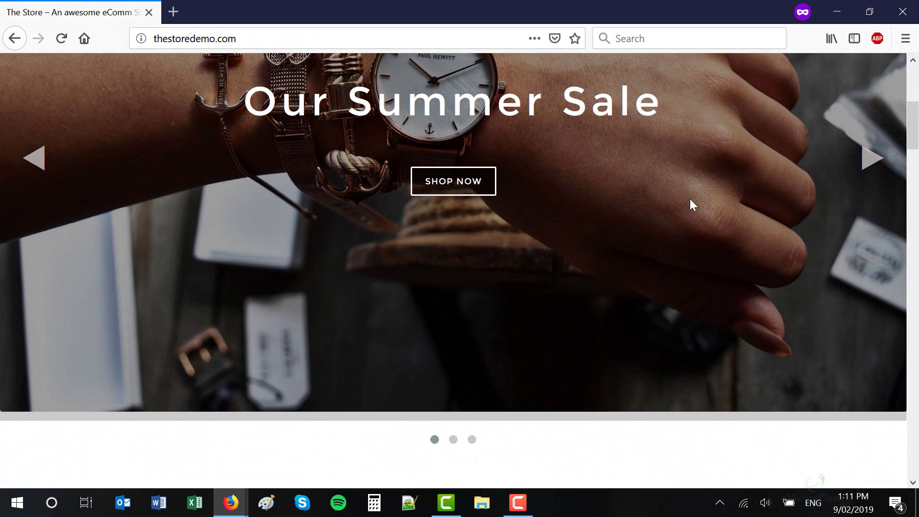
{"action": "scroll", "coordinate": [690, 199], "scroll_direction": "up", "scroll_amount": 7}
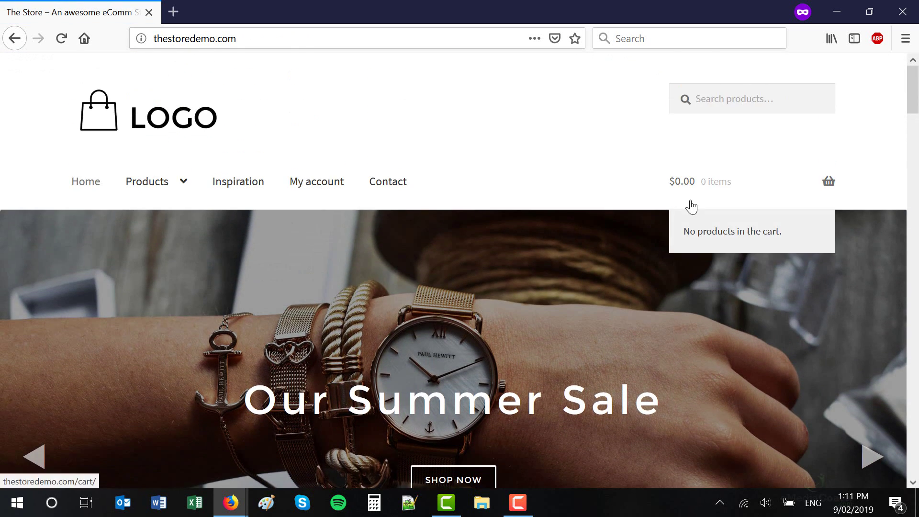